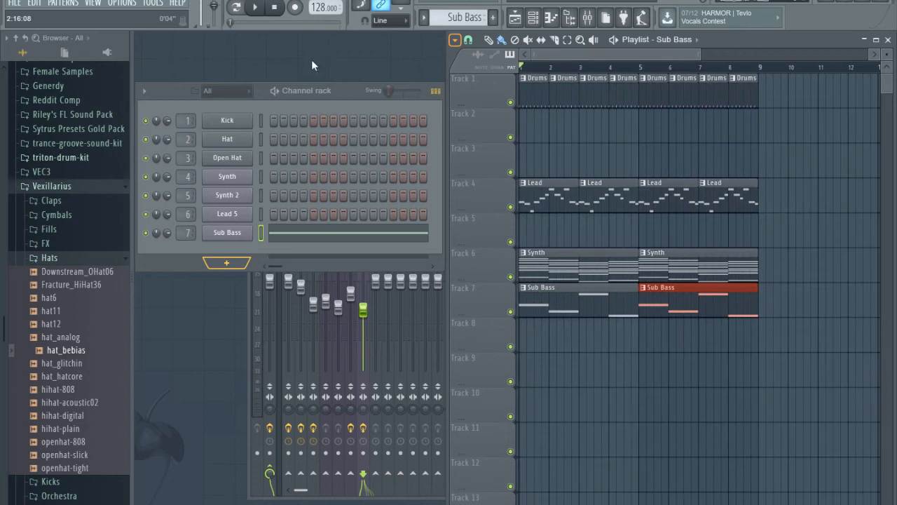
# Review the FL Studio ASIO buffer size options in the audio settings and close the settings
pyautogui.press('F10')
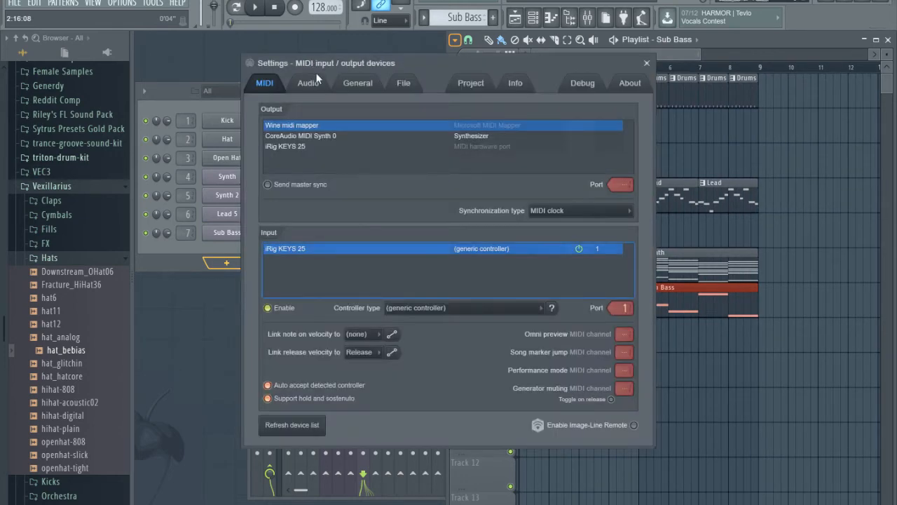
pyautogui.click(313, 82)
pyautogui.click(319, 186)
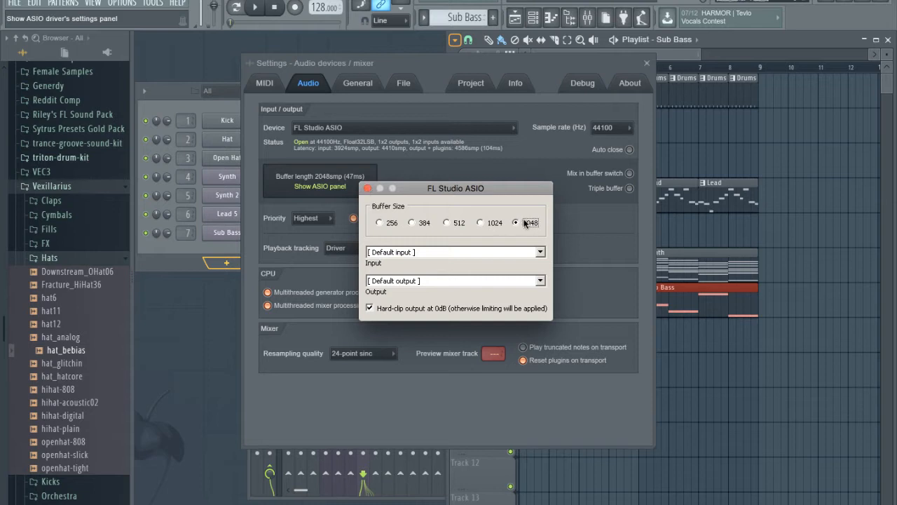
pyautogui.click(368, 188)
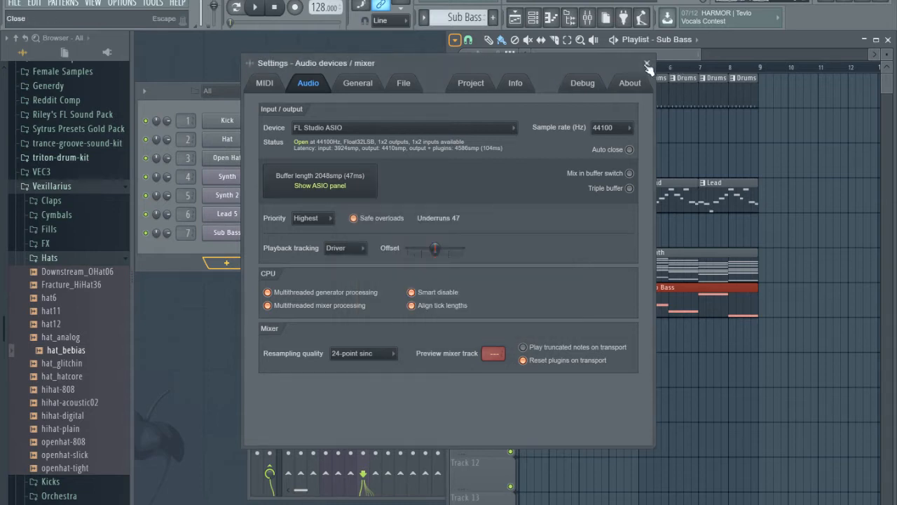
pyautogui.press('Escape')
# Play the song briefly and stop playback
pyautogui.press('space')
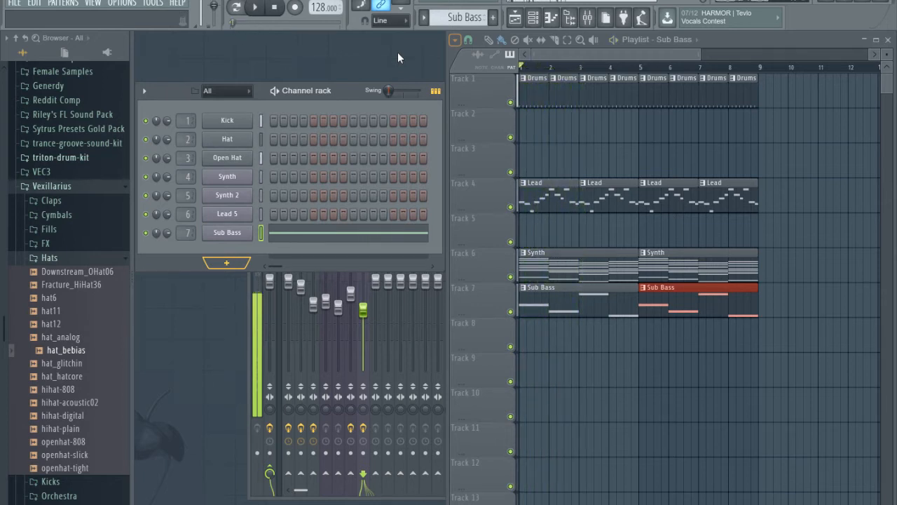
pyautogui.press('space')
pyautogui.moveTo(610, 53); pyautogui.dragTo(552, 56)
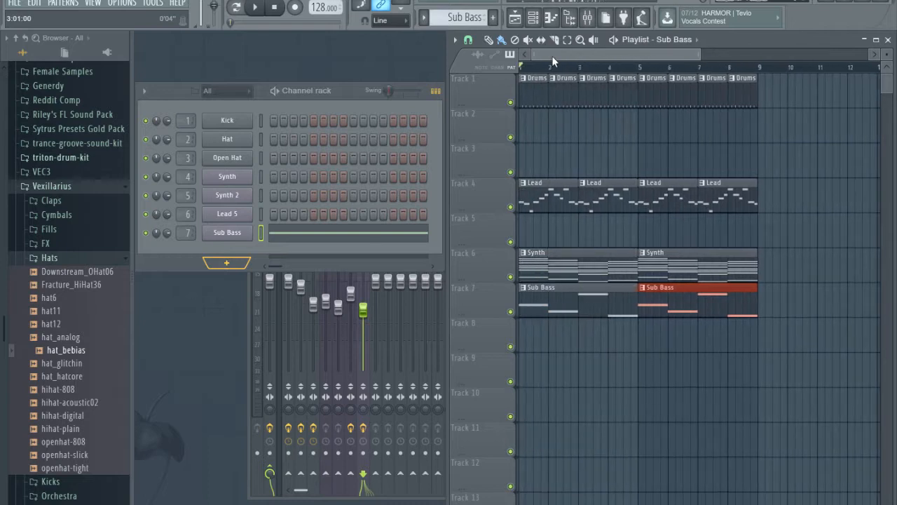
pyautogui.click(540, 40)
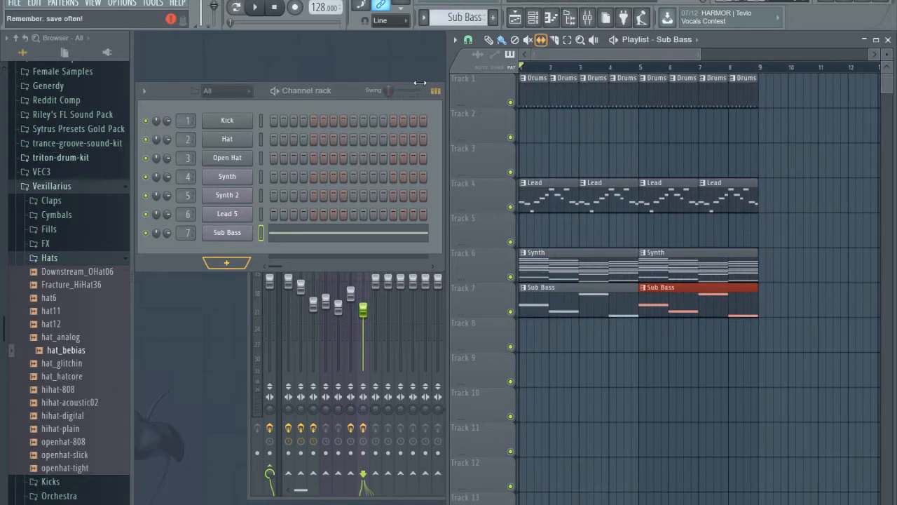
pyautogui.click(501, 40)
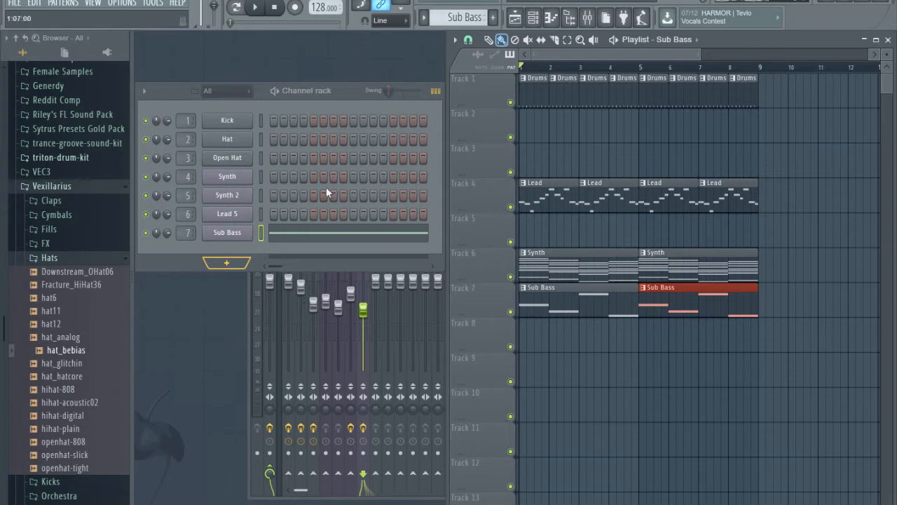
pyautogui.click(249, 323)
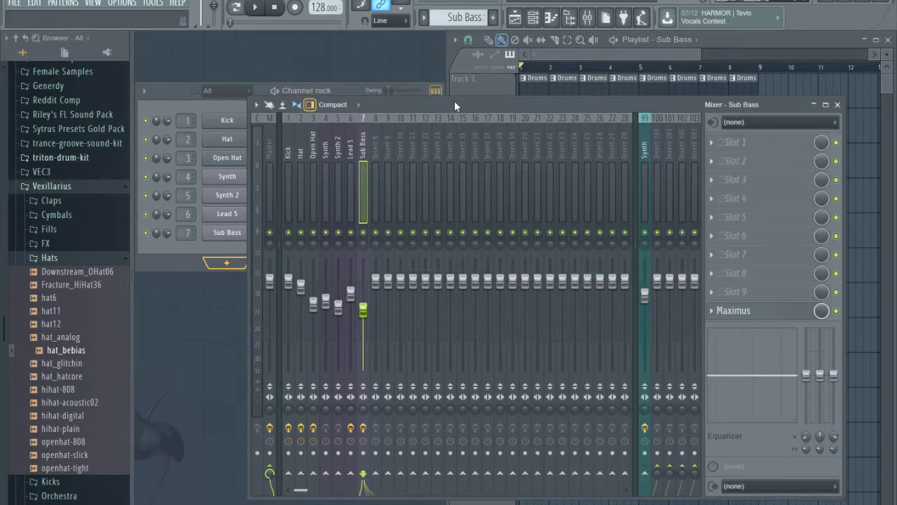
pyautogui.moveTo(454, 101); pyautogui.dragTo(456, 130)
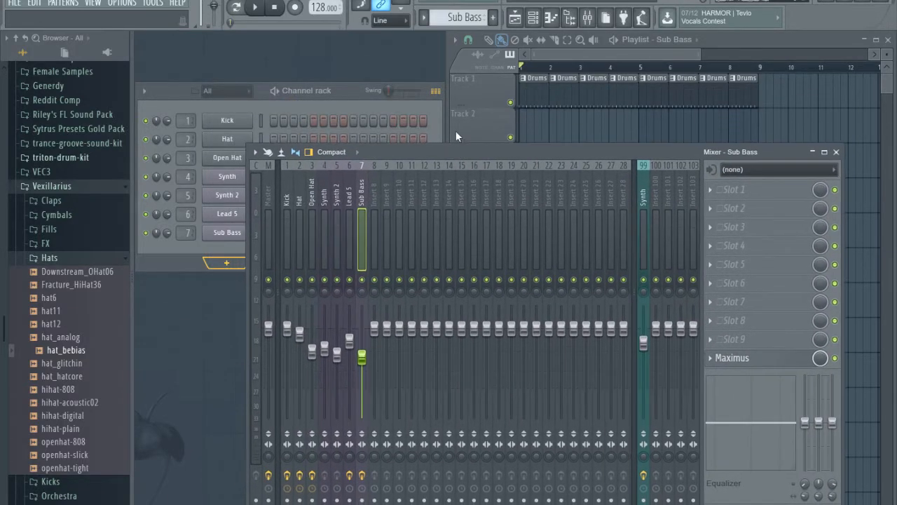
pyautogui.click(596, 44)
pyautogui.moveTo(604, 53); pyautogui.dragTo(575, 58)
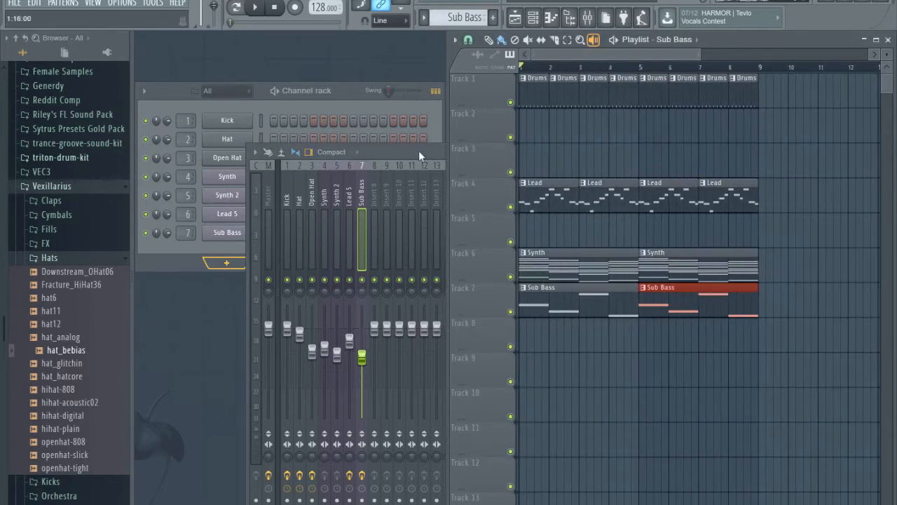
pyautogui.click(420, 150)
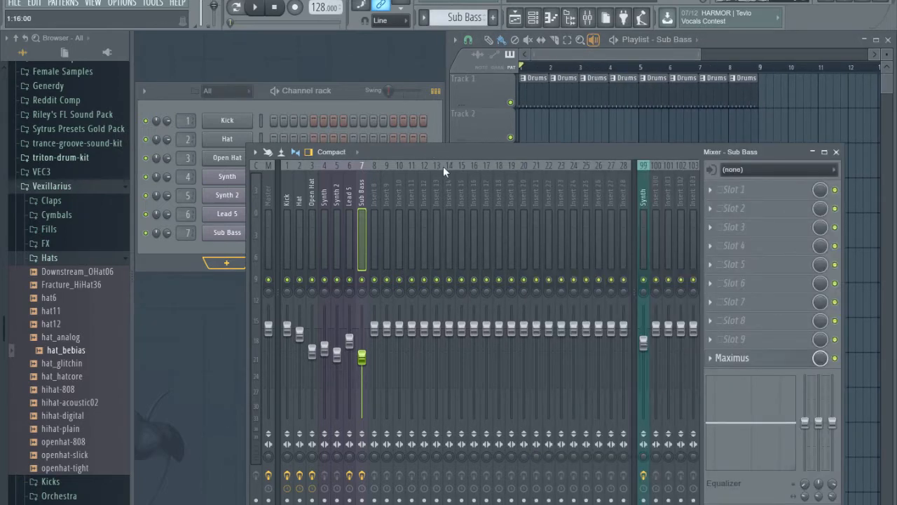
pyautogui.click(600, 54)
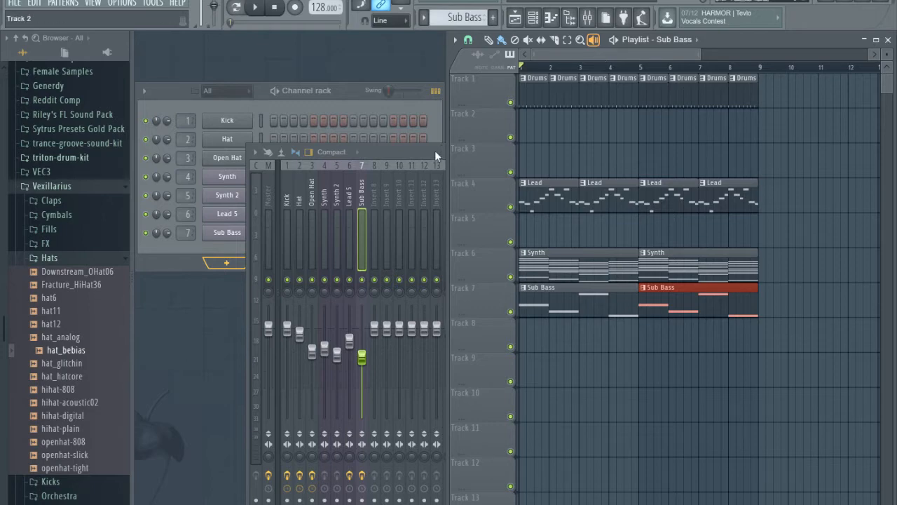
pyautogui.moveTo(434, 150); pyautogui.dragTo(418, 124)
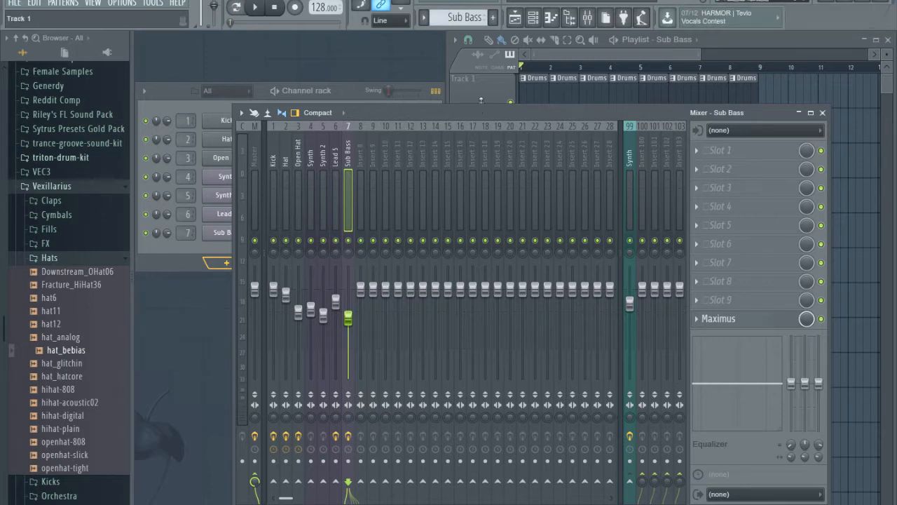
pyautogui.click(541, 73)
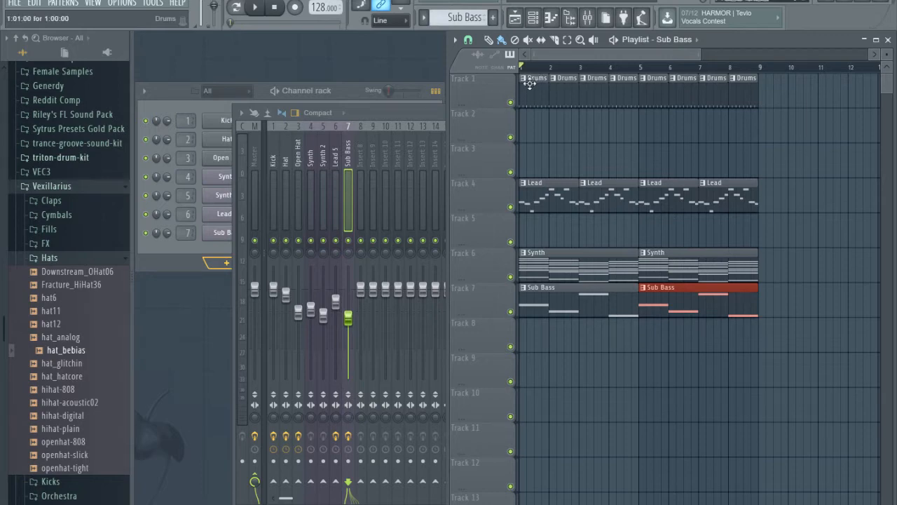
pyautogui.click(408, 112)
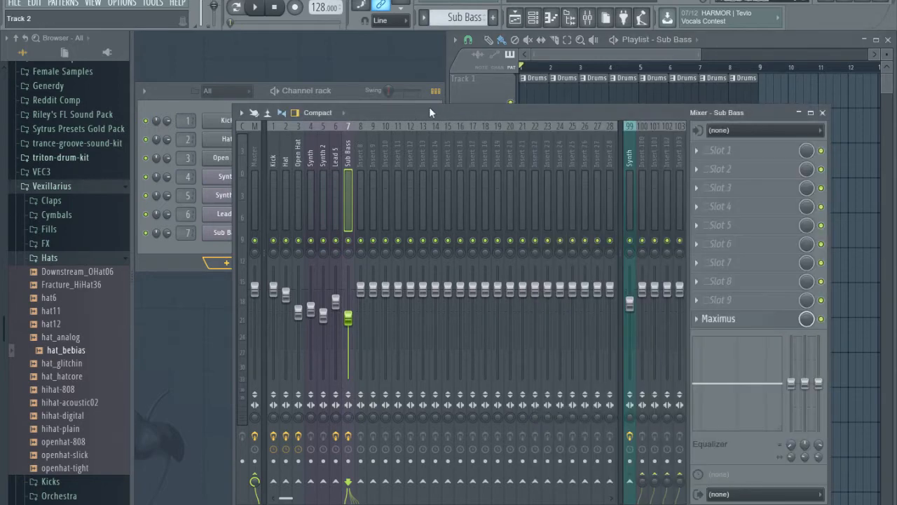
pyautogui.click(629, 56)
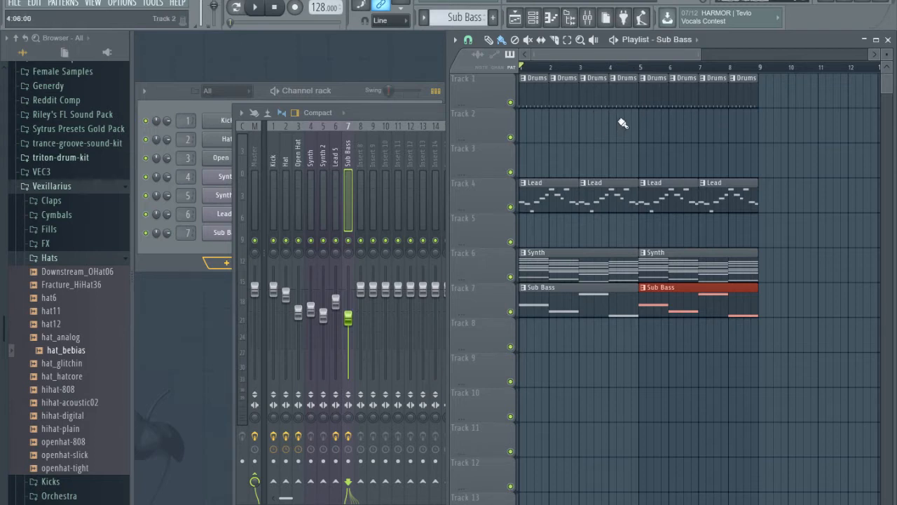
# Switch the playlist to the draw tool and bring the mixer forward, moving it slightly up and to the left
pyautogui.press('t')
pyautogui.press('p')
pyautogui.moveTo(405, 113); pyautogui.dragTo(391, 89)
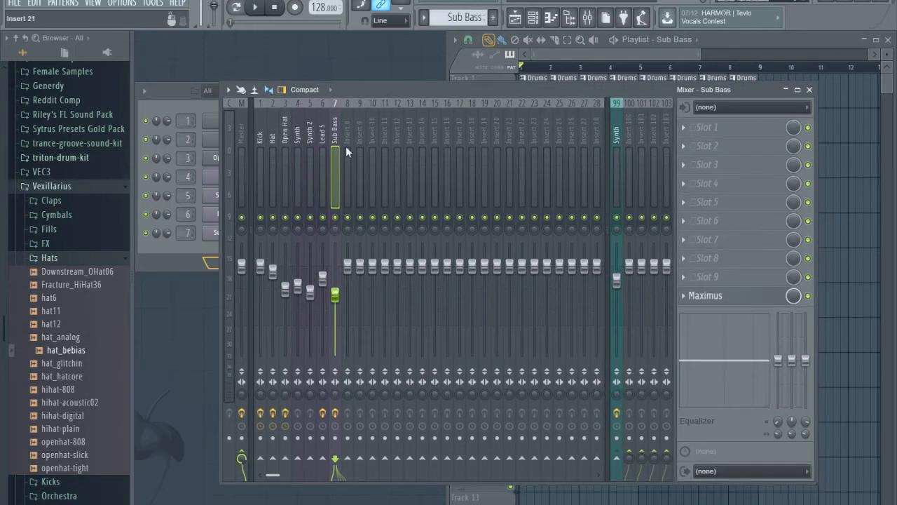
pyautogui.moveTo(299, 131); pyautogui.dragTo(338, 129)
# Play the first few bars of the playlist arrangement and stop playback
pyautogui.click(612, 66)
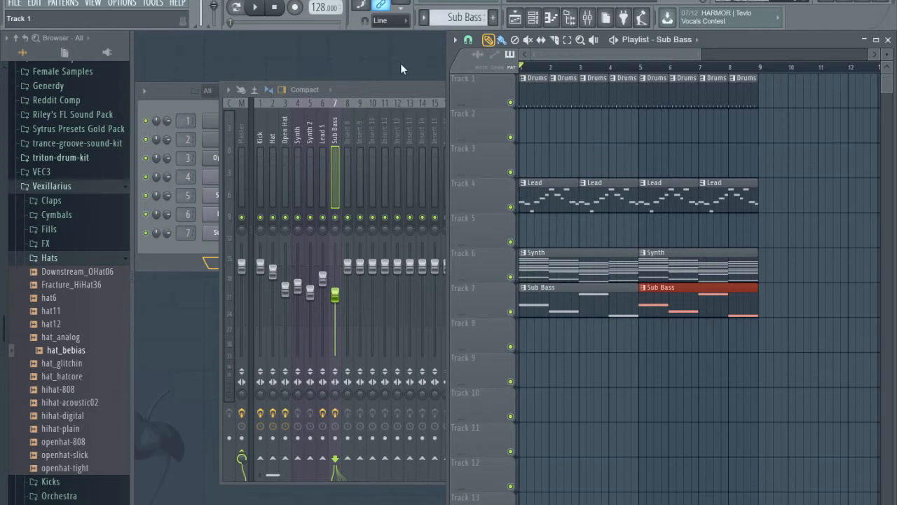
pyautogui.press('space')
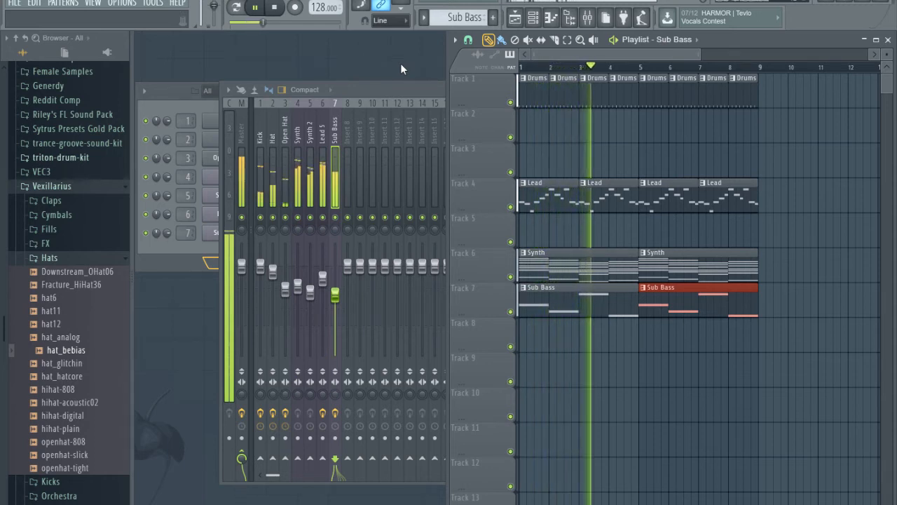
pyautogui.press('space')
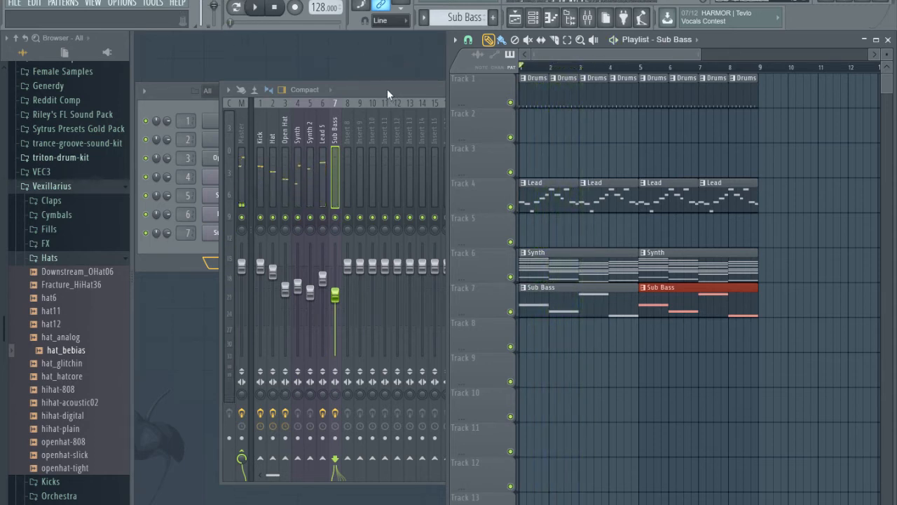
# Bring the mixer forward and review the effect slots of the Synth, Synth 2, Lead 5 and Sub Bass tracks and the Synth bus on track 99
pyautogui.moveTo(386, 89); pyautogui.dragTo(416, 90)
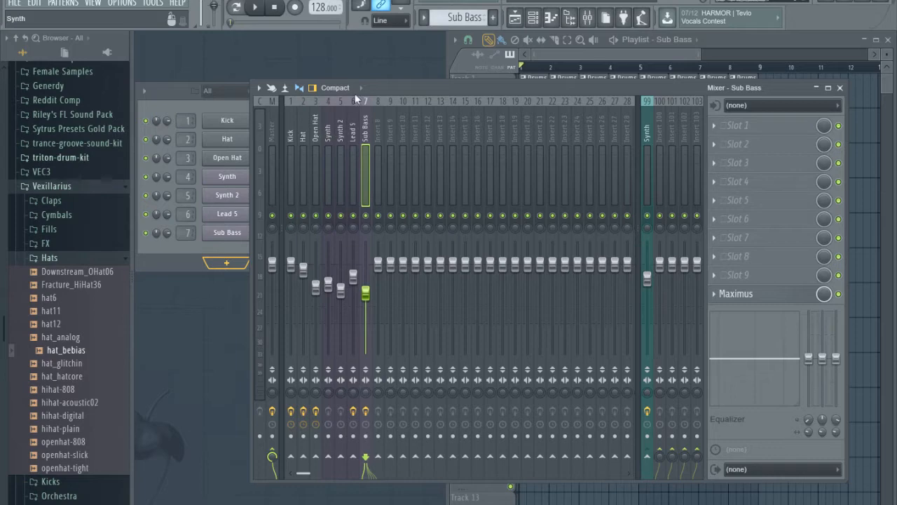
pyautogui.moveTo(355, 93)
pyautogui.mouseDown()
pyautogui.moveTo(454, 73)
pyautogui.moveTo(357, 90)
pyautogui.mouseUp()
pyautogui.click(298, 140)
pyautogui.click(312, 141)
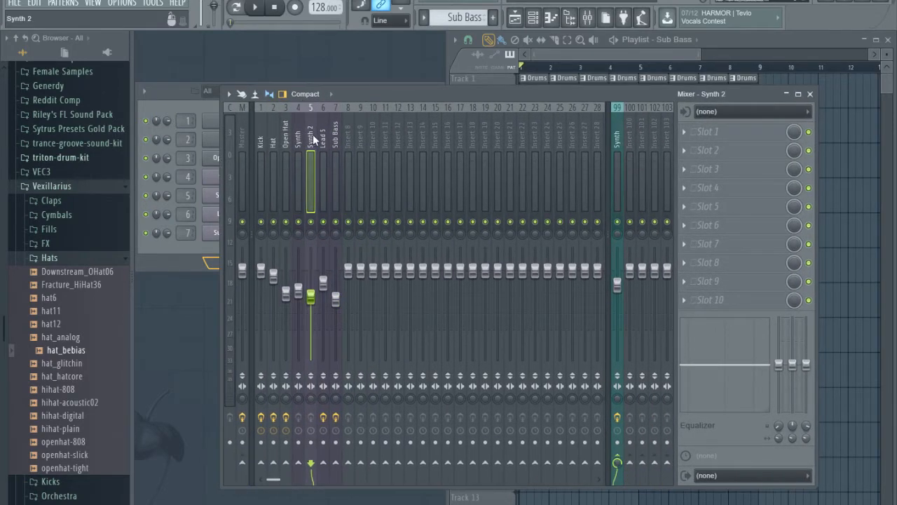
pyautogui.click(617, 124)
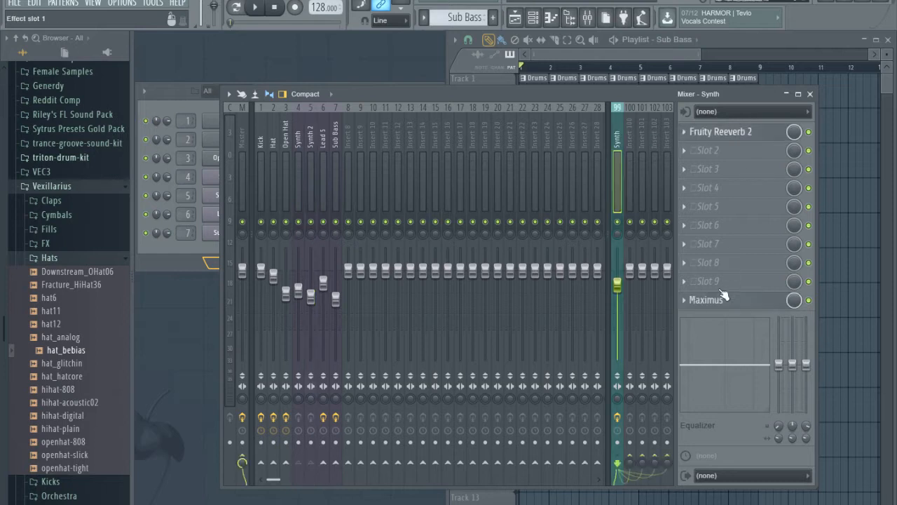
pyautogui.click(307, 139)
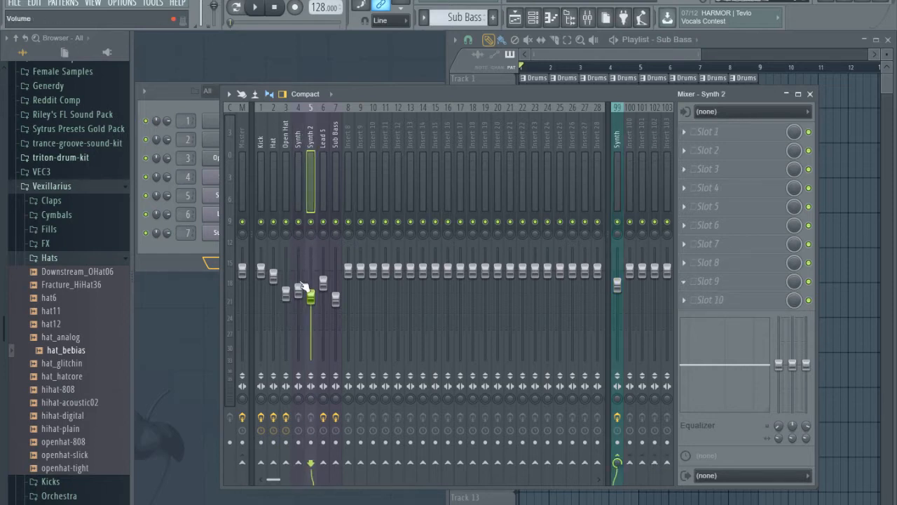
pyautogui.click(321, 138)
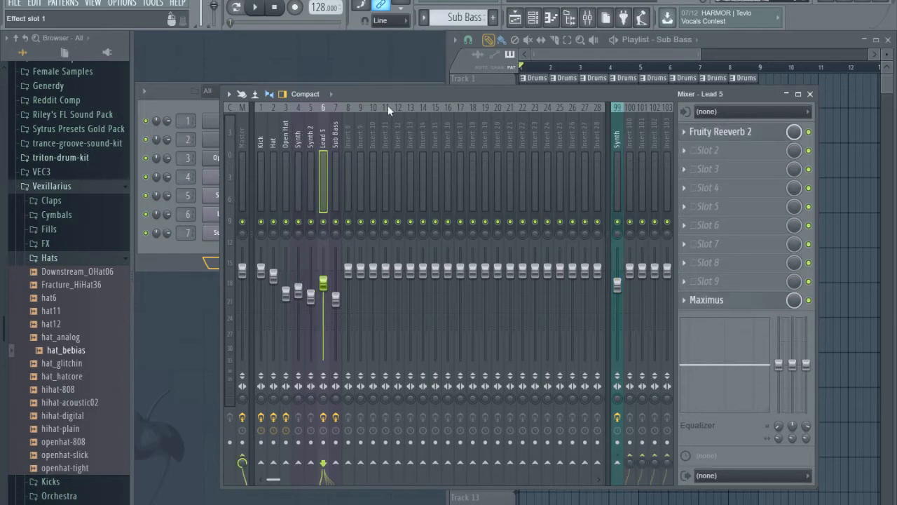
pyautogui.click(335, 138)
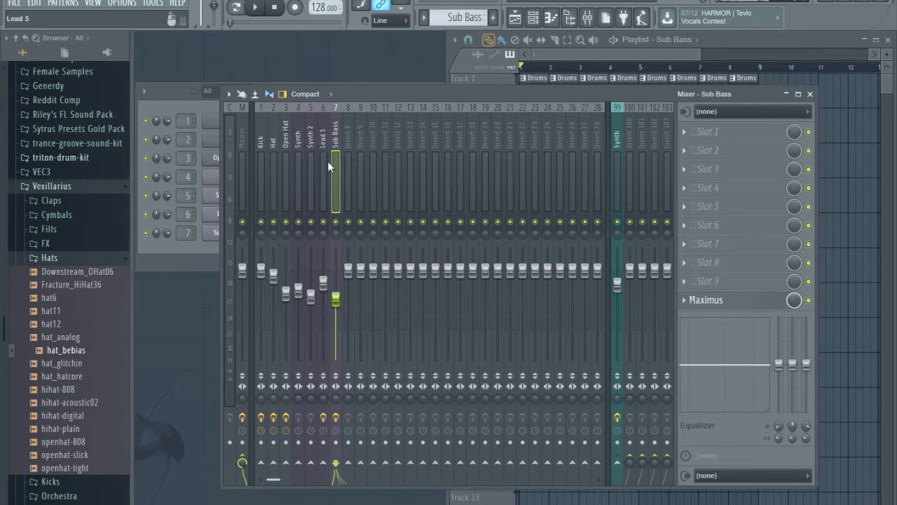
# Review the effect slots of the Kick, Hat and Open Hat mixer tracks
pyautogui.click(263, 134)
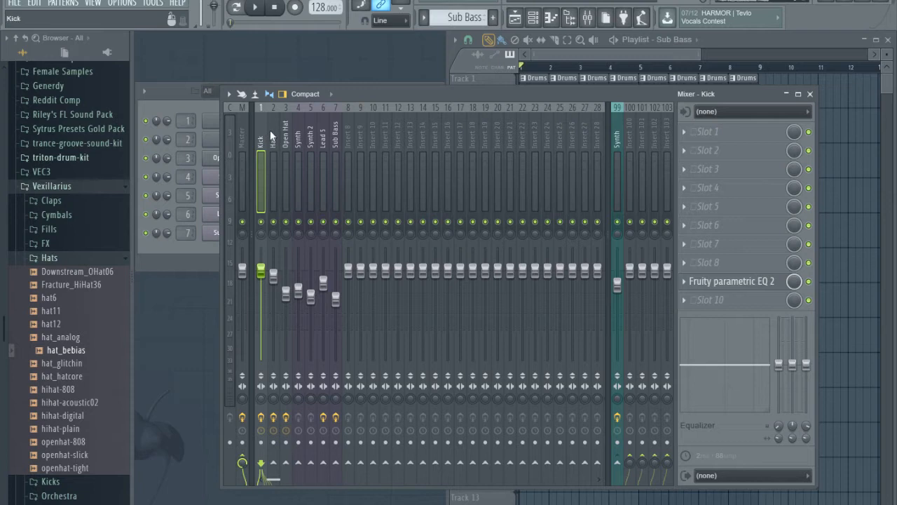
pyautogui.click(272, 132)
pyautogui.click(289, 129)
# Switch to pattern mode, select the Drums pattern and play it briefly
pyautogui.click(233, 12)
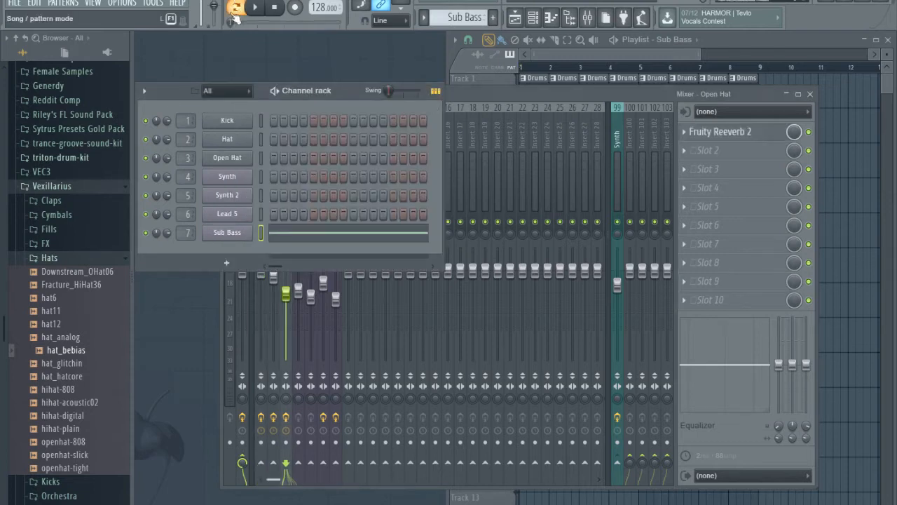
pyautogui.click(65, 4)
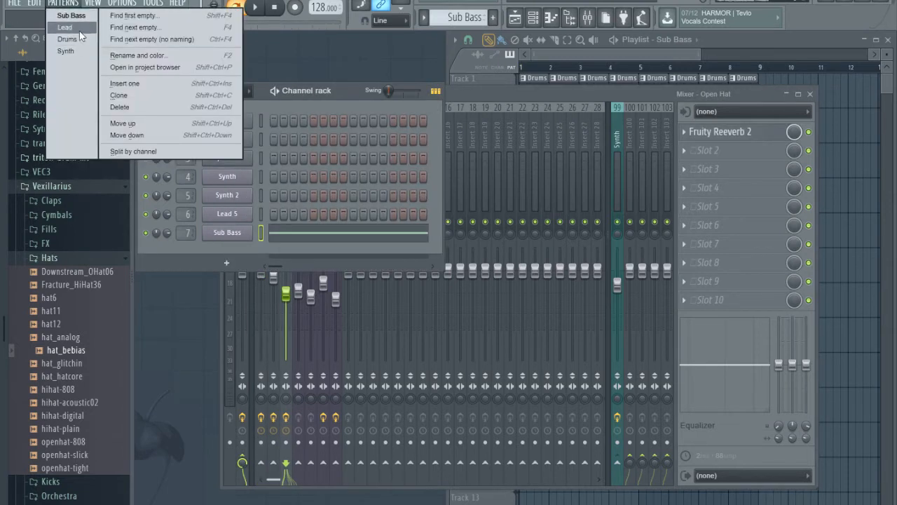
pyautogui.click(74, 37)
pyautogui.press('space')
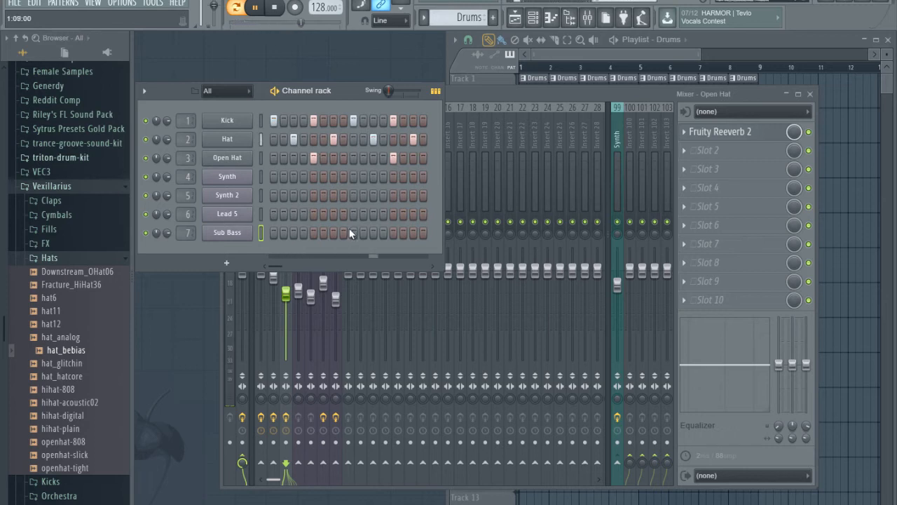
pyautogui.press('space')
# Return to the mixer and select the unused Insert 20 track
pyautogui.click(522, 86)
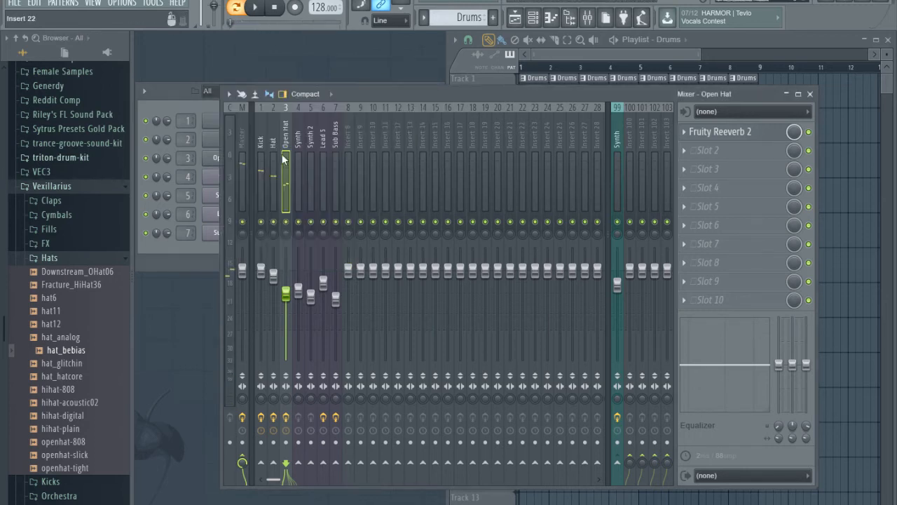
pyautogui.click(584, 52)
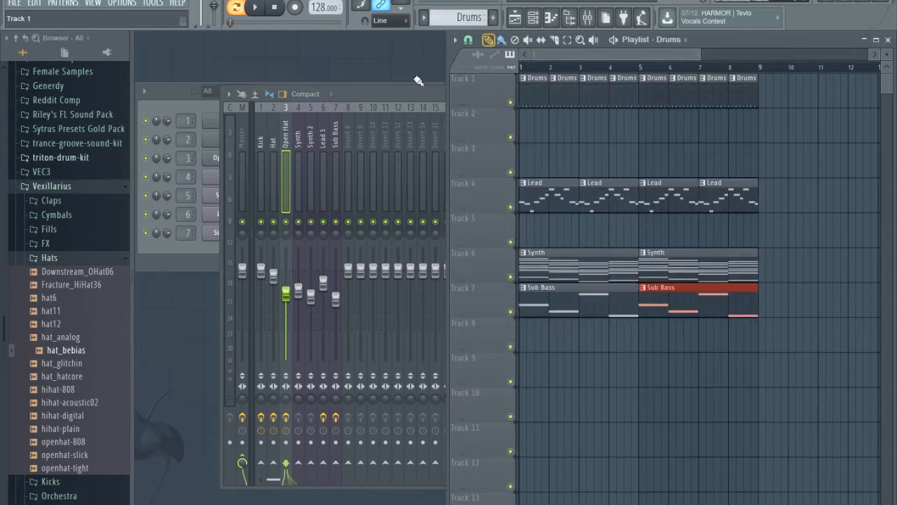
pyautogui.click(373, 94)
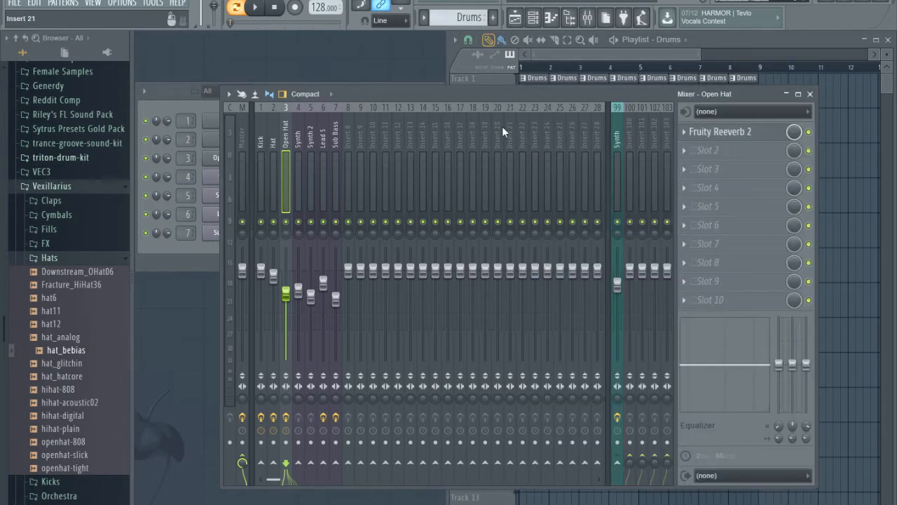
pyautogui.click(496, 126)
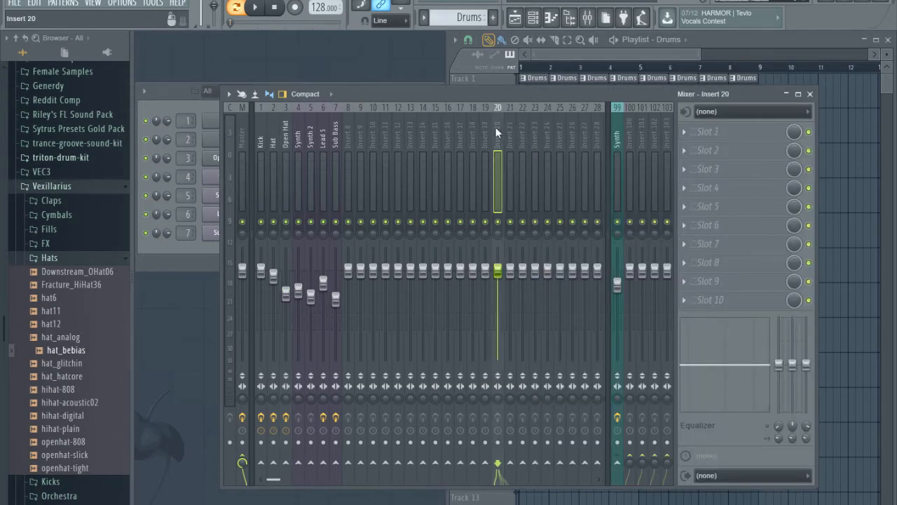
pyautogui.click(14, 2)
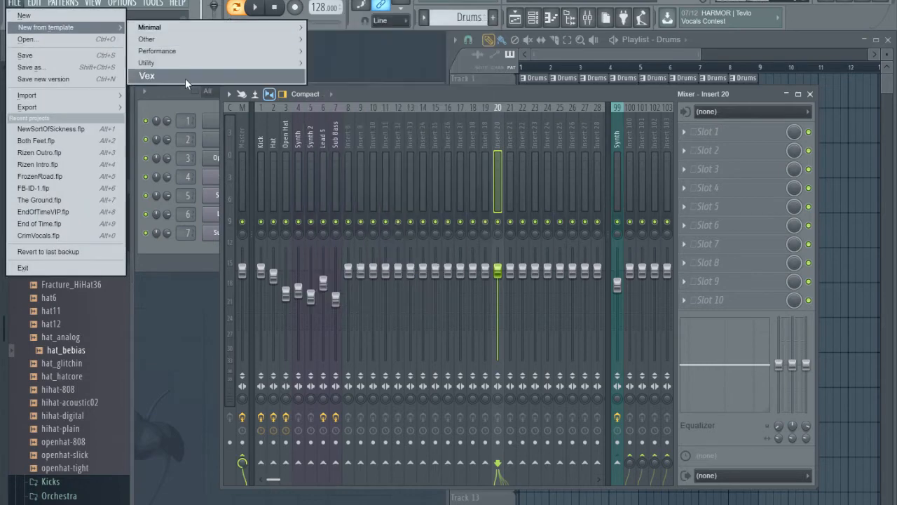
pyautogui.click(188, 90)
pyautogui.click(523, 98)
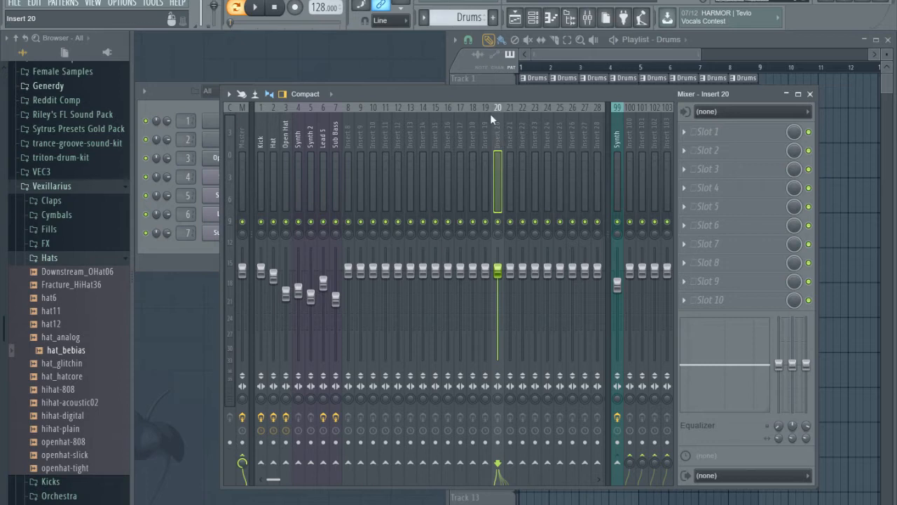
# Rename the Insert 20 mixer track to Sidechain and give it a pinkish-purple colour
pyautogui.rightClick(496, 127)
pyautogui.click(531, 116)
pyautogui.write('DSi')
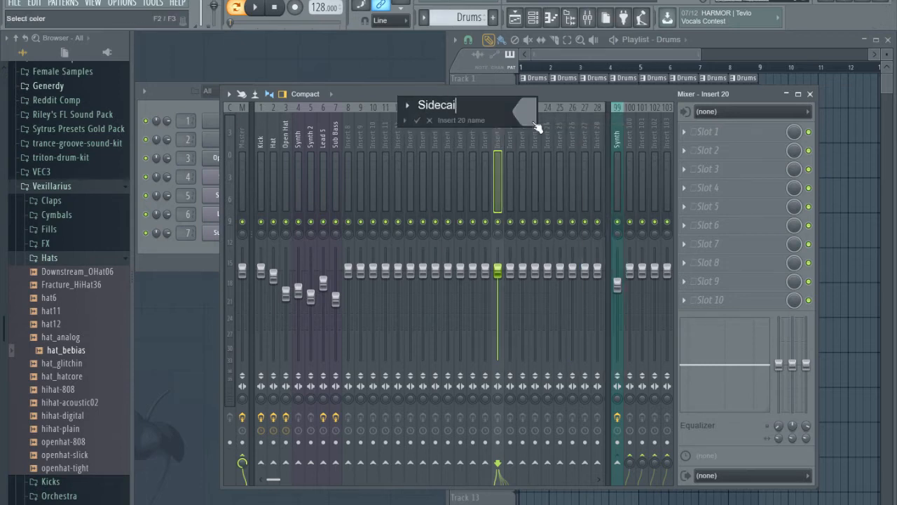
pyautogui.click(531, 120)
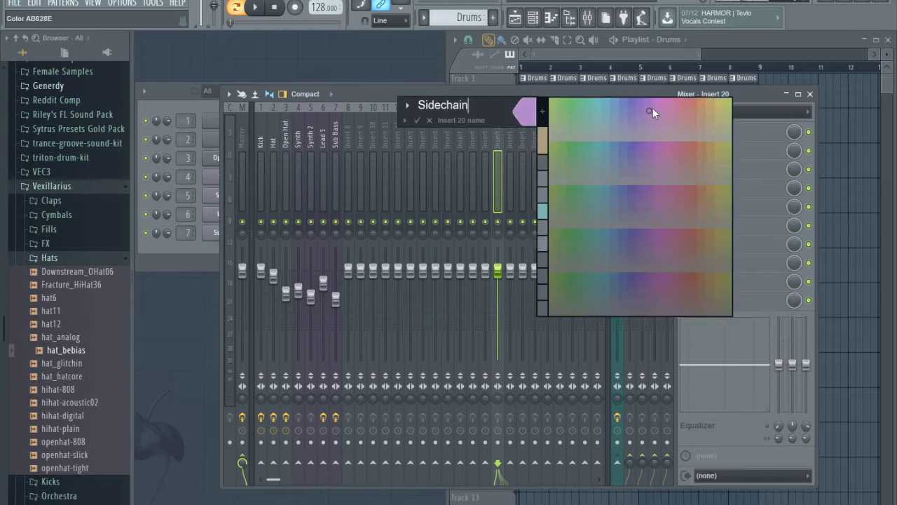
pyautogui.click(653, 106)
pyautogui.press('Return')
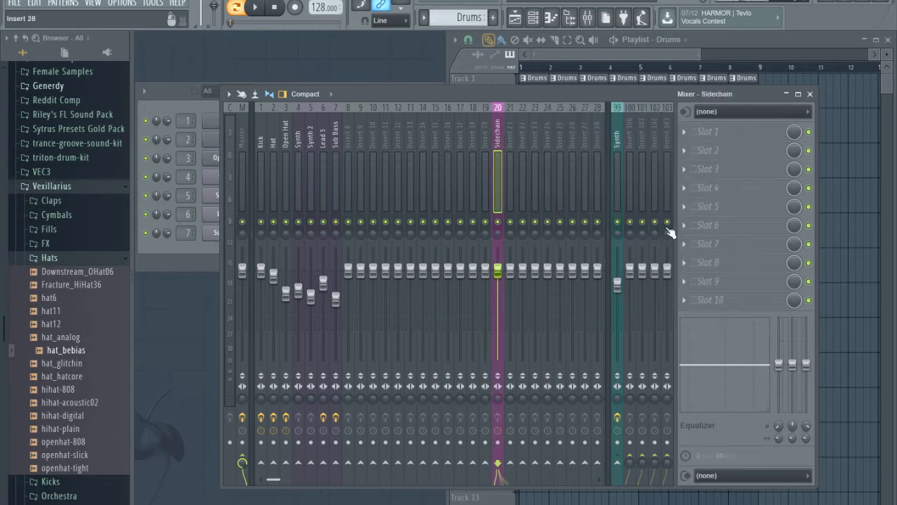
# Load Fruity Limiter in slot 10 of the Sidechain track and switch it to compressor mode (COMP)
pyautogui.click(696, 299)
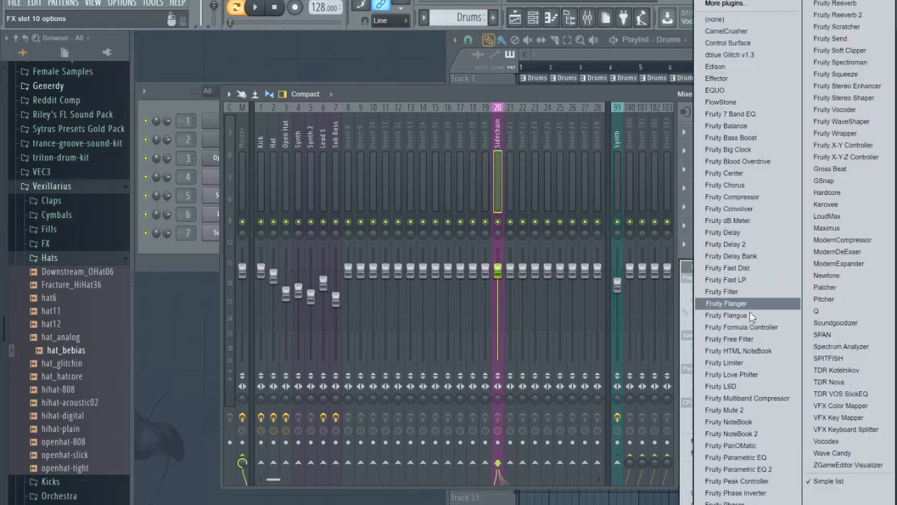
pyautogui.click(725, 363)
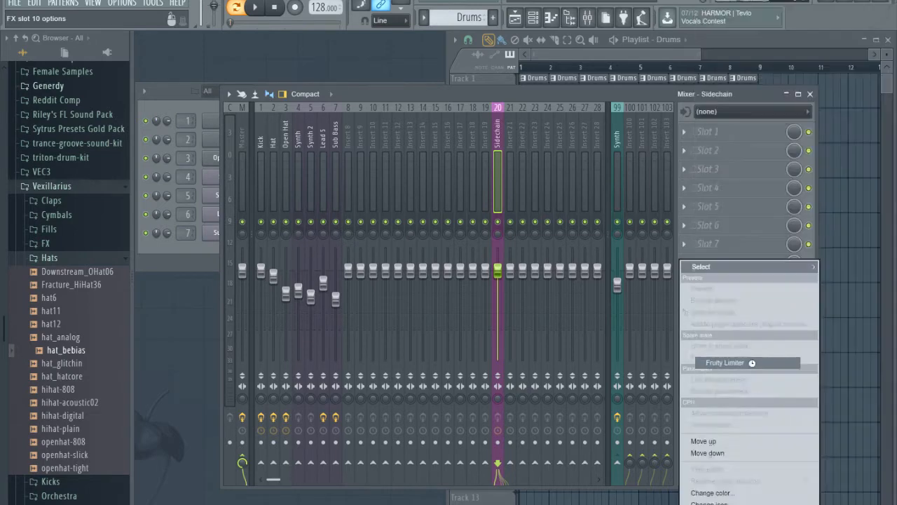
pyautogui.moveTo(428, 147); pyautogui.dragTo(523, 158)
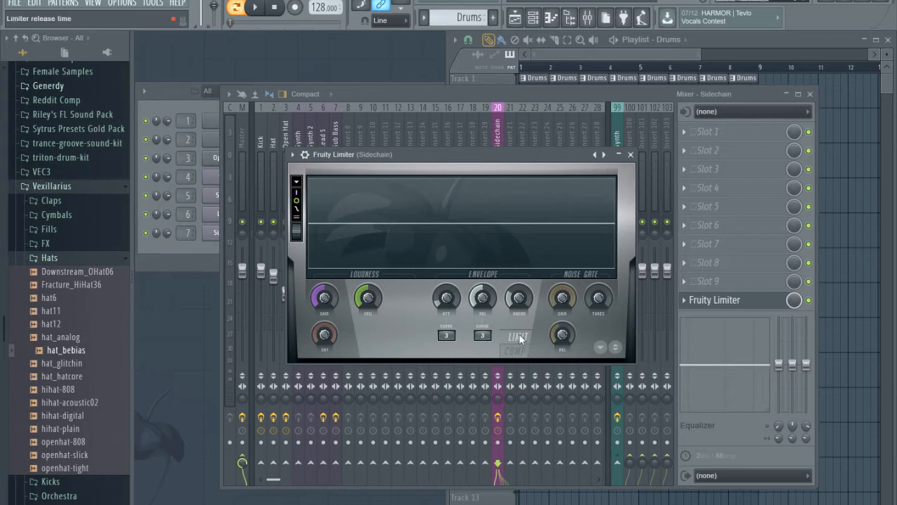
pyautogui.click(520, 355)
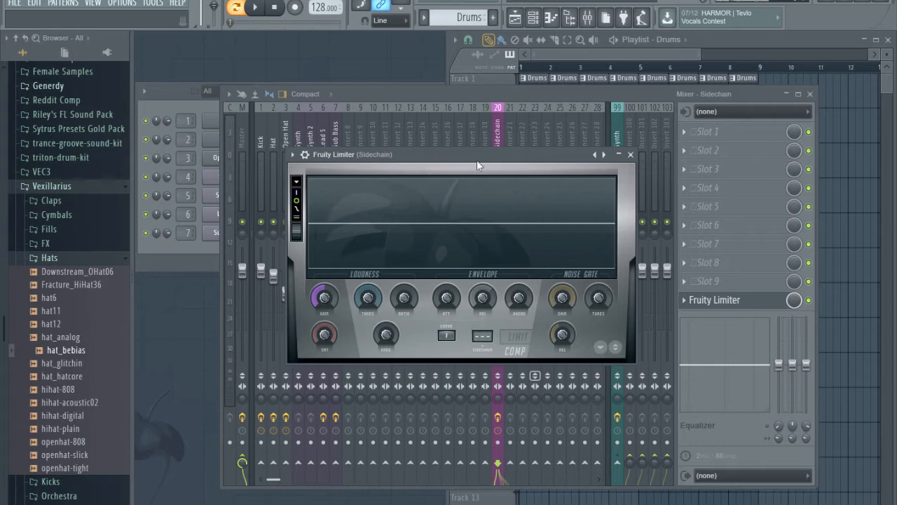
pyautogui.moveTo(492, 155); pyautogui.dragTo(519, 182)
# Review the Kick, Sidechain, Synth, Synth 2, Lead 5 and Sub Bass mixer tracks and the Synth bus on track 99
pyautogui.click(387, 93)
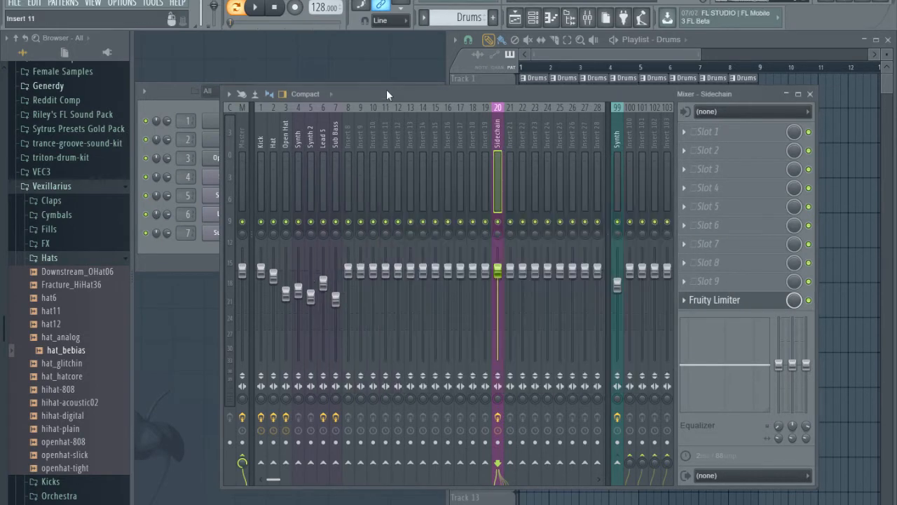
pyautogui.click(260, 133)
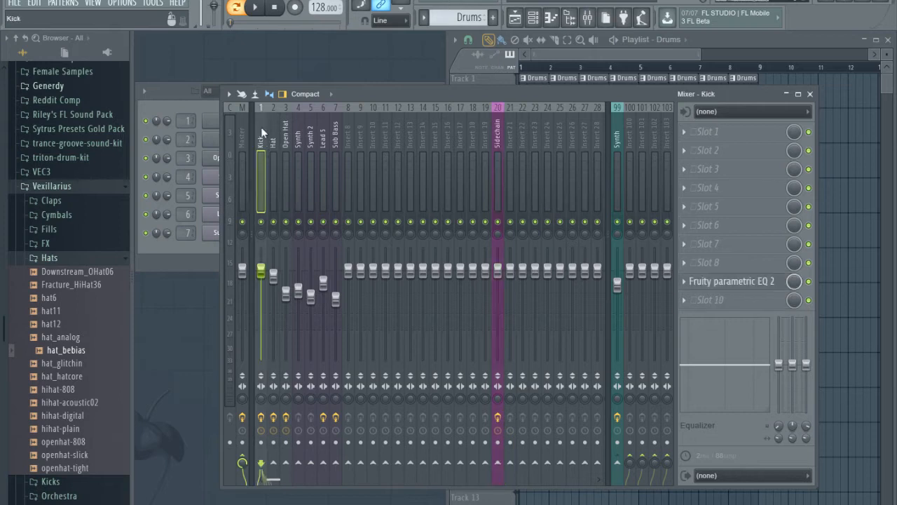
pyautogui.click(495, 140)
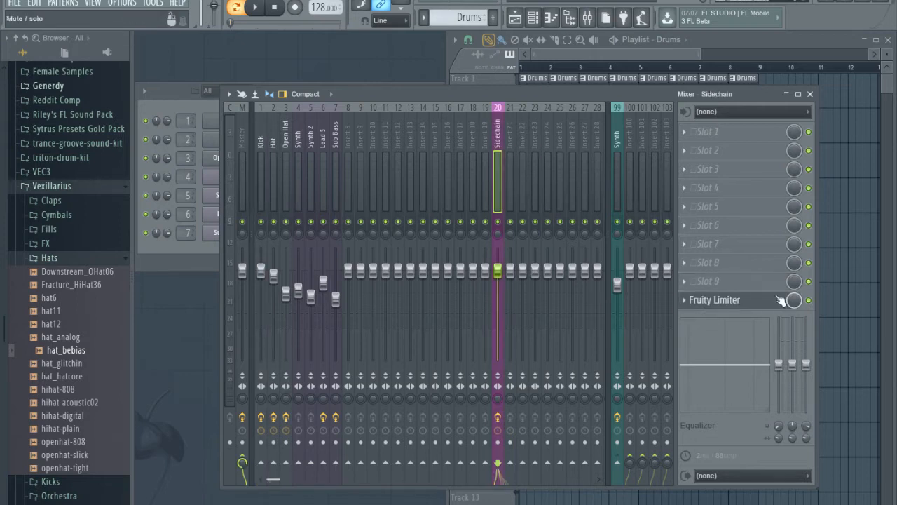
pyautogui.click(261, 128)
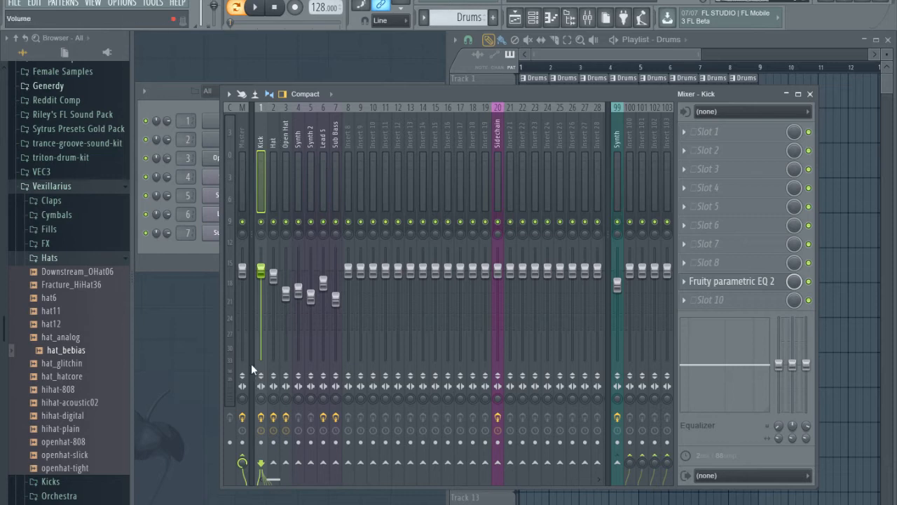
pyautogui.click(300, 137)
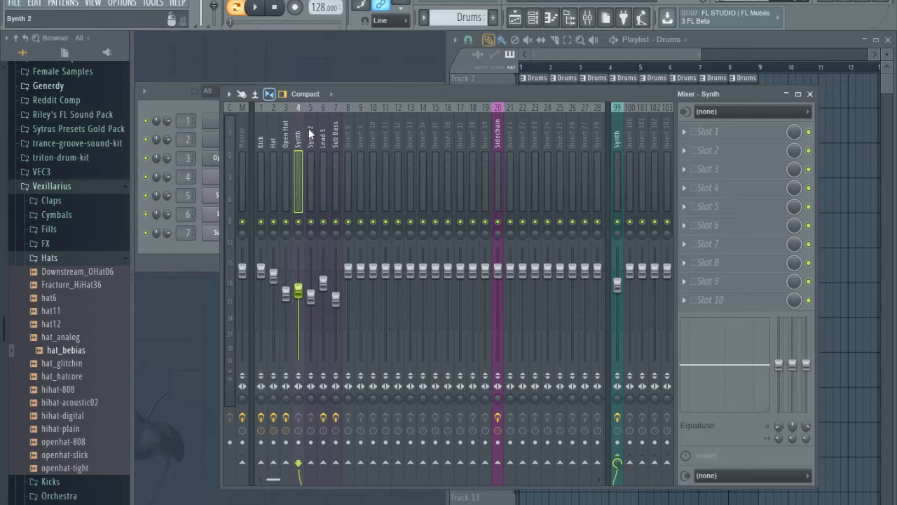
pyautogui.click(308, 133)
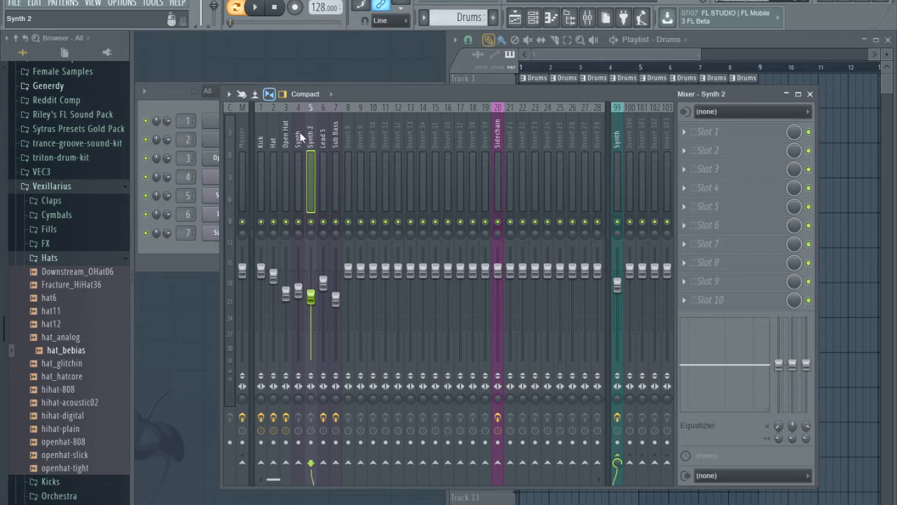
pyautogui.click(617, 136)
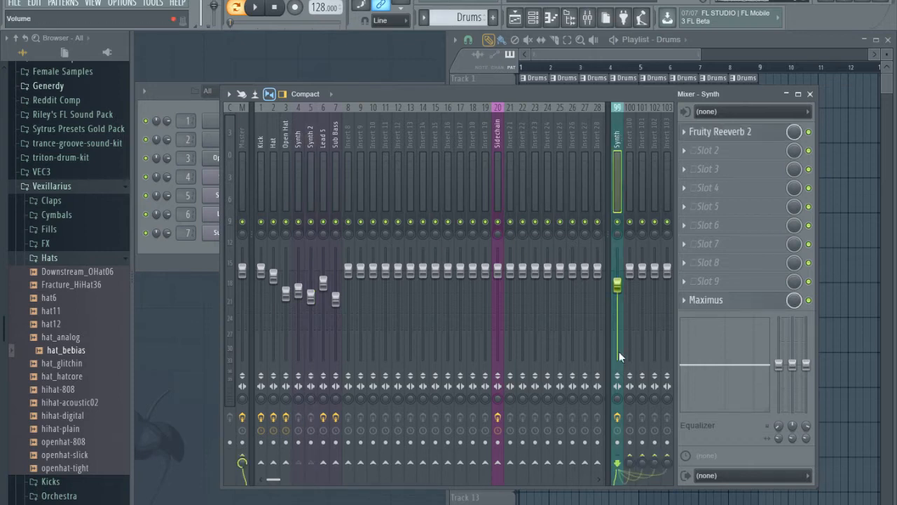
pyautogui.click(337, 140)
pyautogui.click(323, 140)
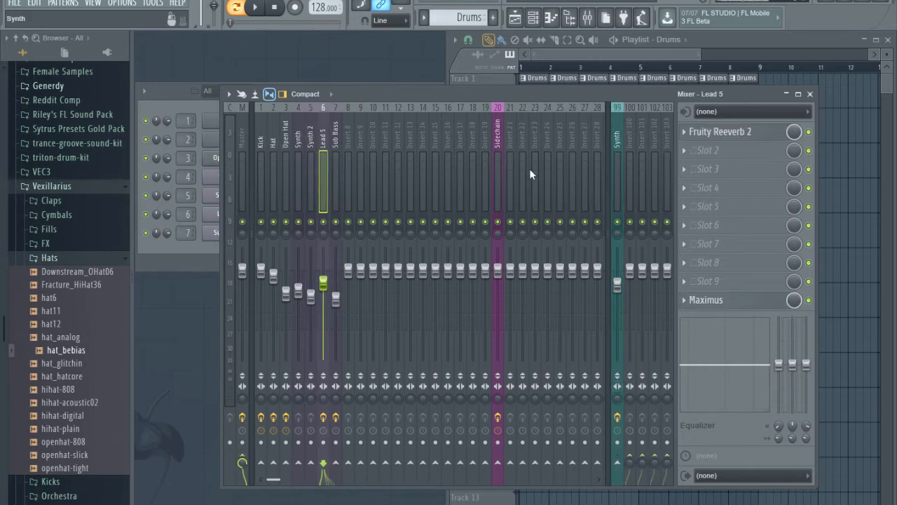
pyautogui.click(617, 182)
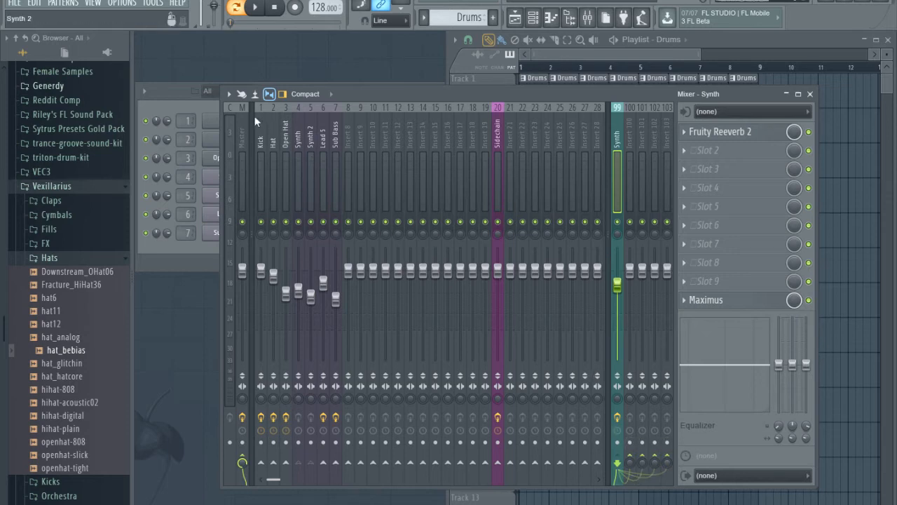
pyautogui.click(300, 135)
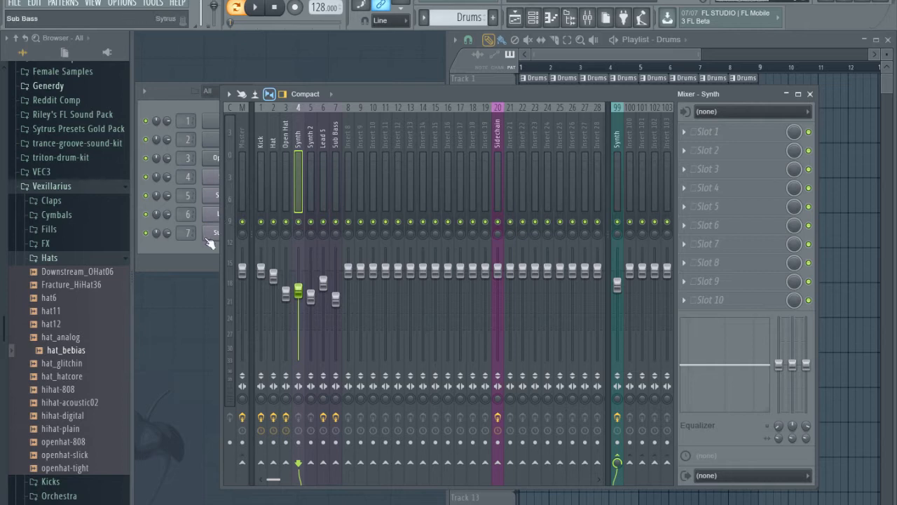
pyautogui.click(274, 141)
# Send the Kick track to the Sidechain track as a sidechain signal and reposition the mixer window
pyautogui.click(264, 132)
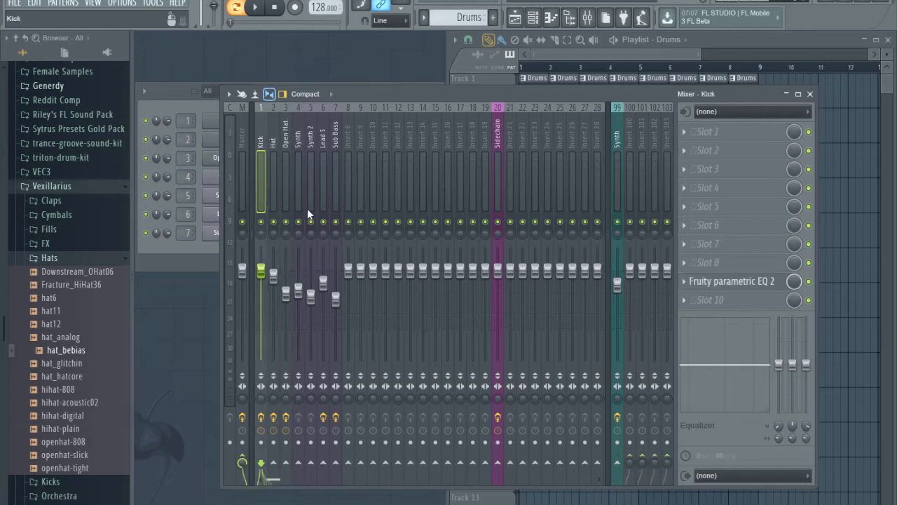
pyautogui.rightClick(498, 463)
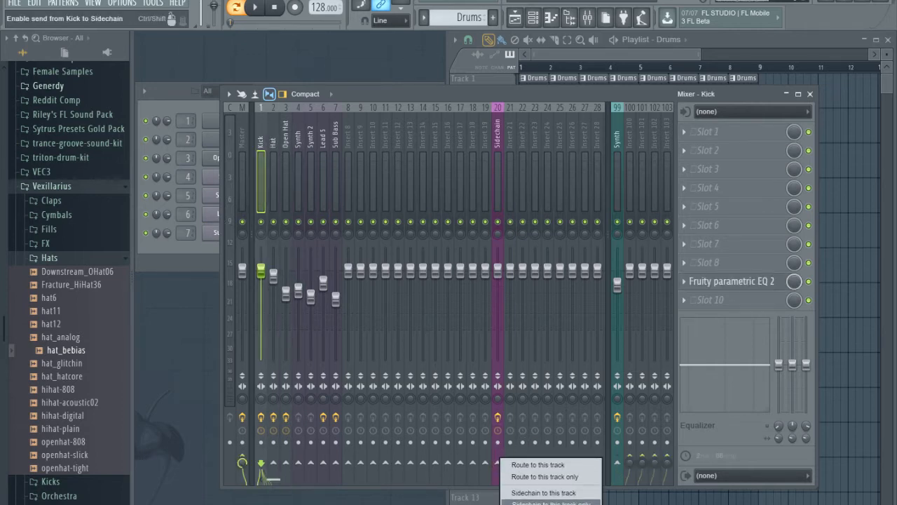
pyautogui.click(544, 492)
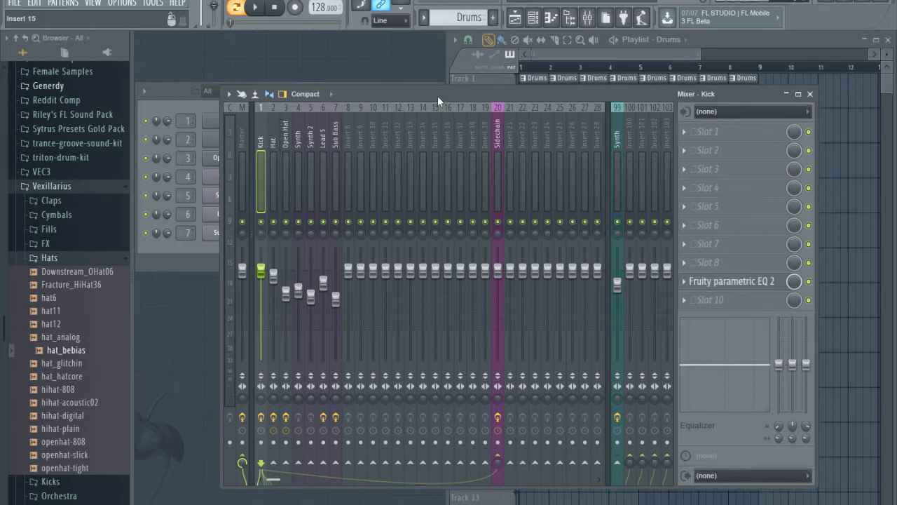
pyautogui.moveTo(438, 95); pyautogui.dragTo(455, 73)
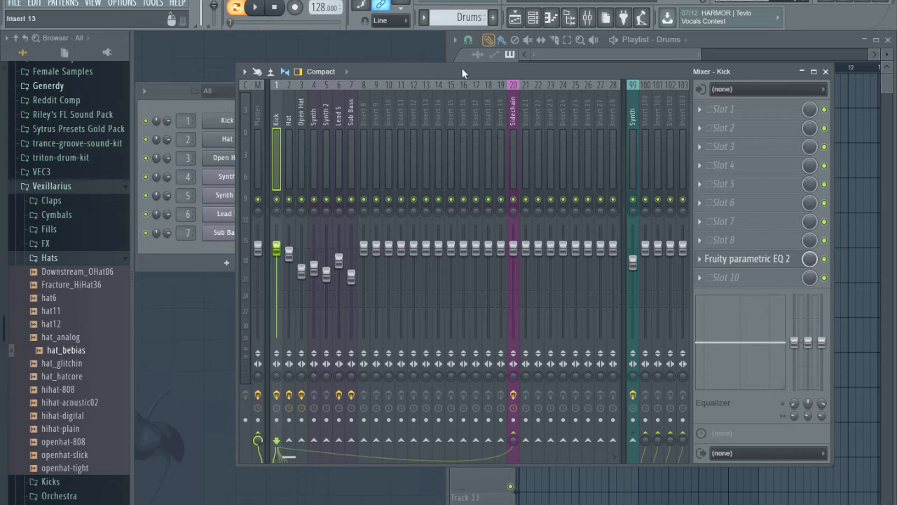
pyautogui.moveTo(462, 72); pyautogui.dragTo(427, 87)
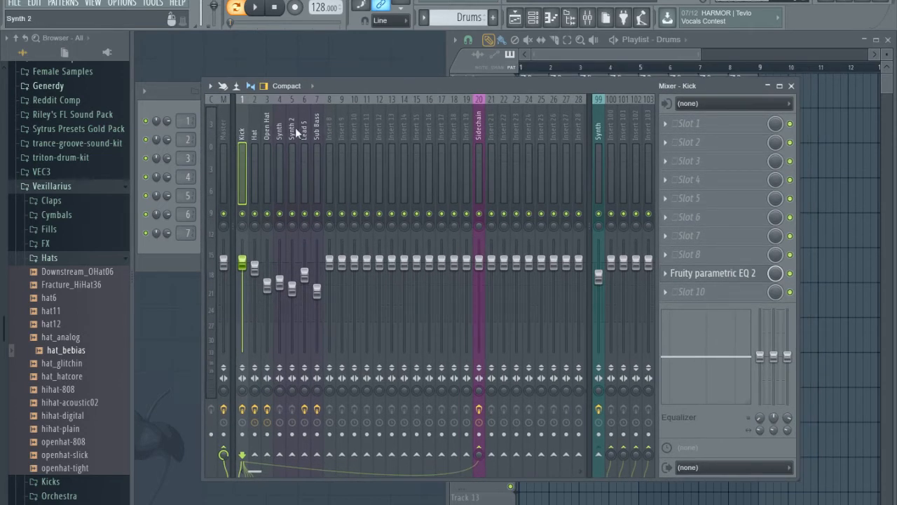
# Route the Synth bus on track 99 to the Sidechain track only
pyautogui.click(601, 123)
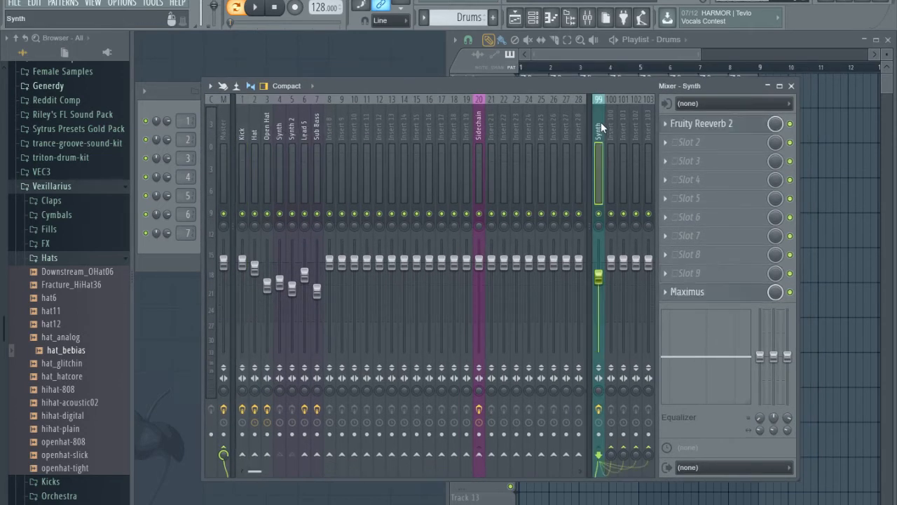
pyautogui.rightClick(479, 452)
pyautogui.click(505, 464)
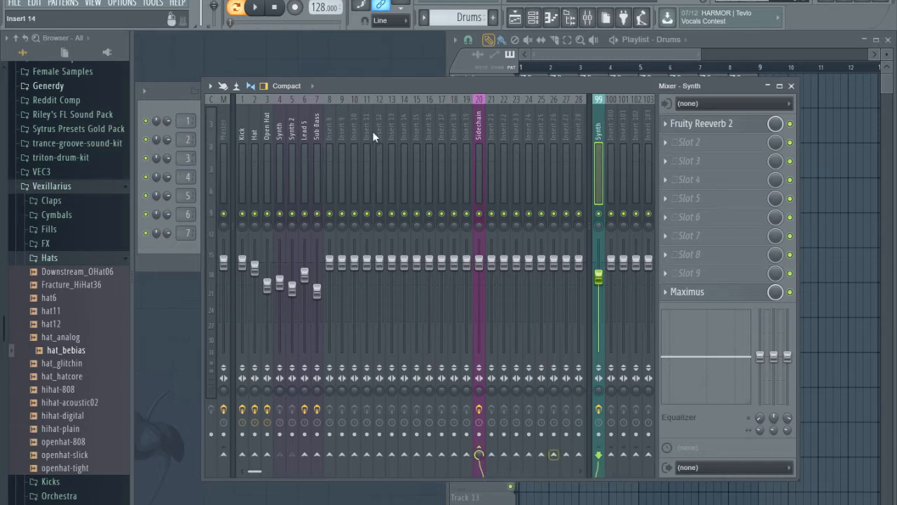
# Route the Lead 5 track to the Sidechain track only
pyautogui.click(305, 124)
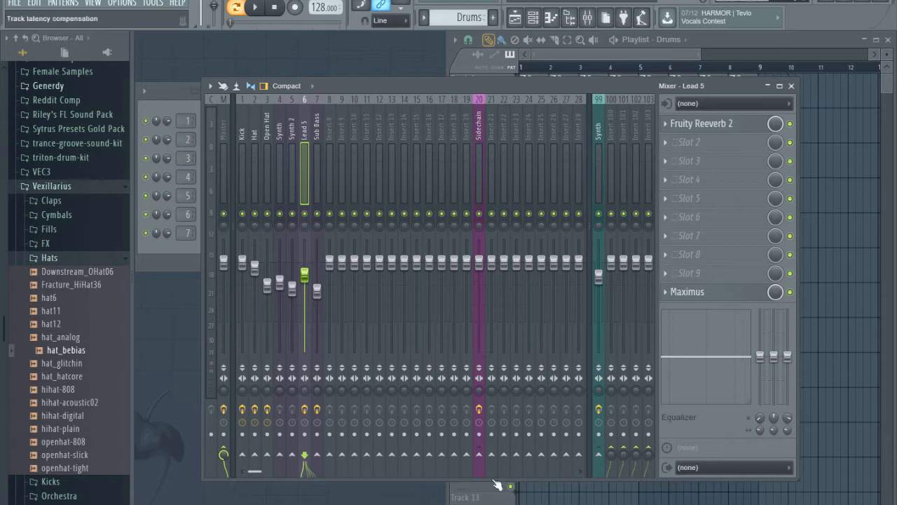
pyautogui.click(478, 125)
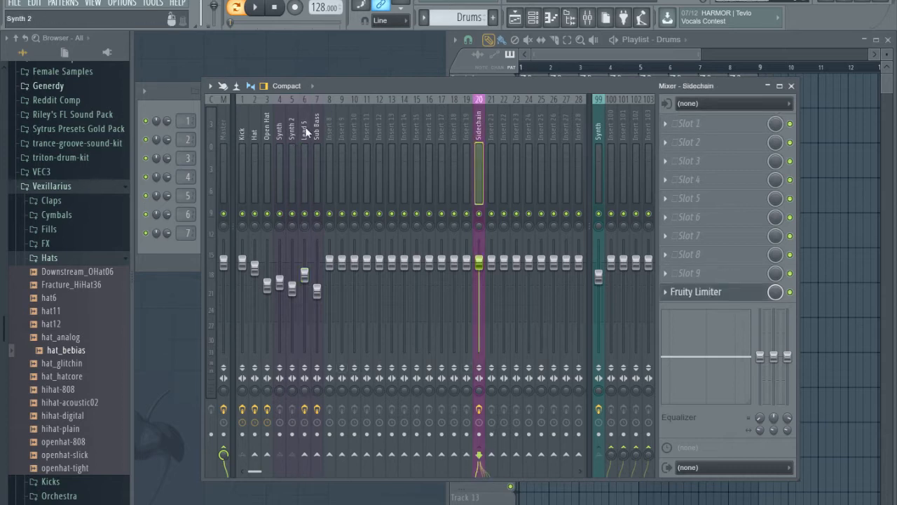
pyautogui.click(304, 175)
pyautogui.rightClick(482, 455)
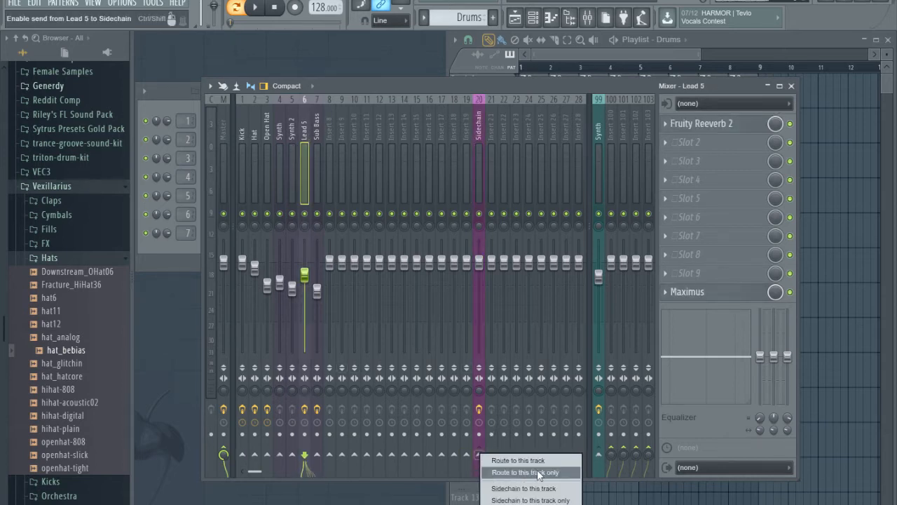
pyautogui.click(518, 474)
# Route the Sub Bass track to the Sidechain track only and check the routing of Lead 5
pyautogui.click(316, 124)
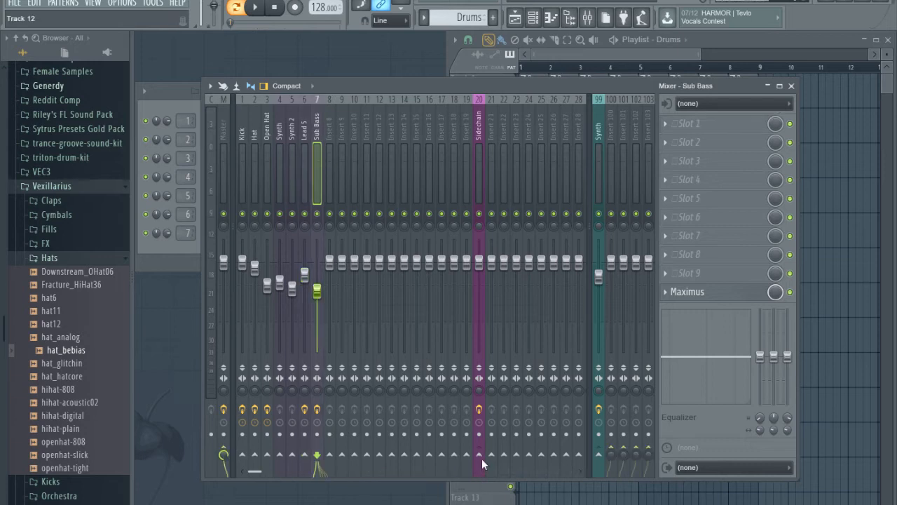
pyautogui.rightClick(482, 458)
pyautogui.click(519, 474)
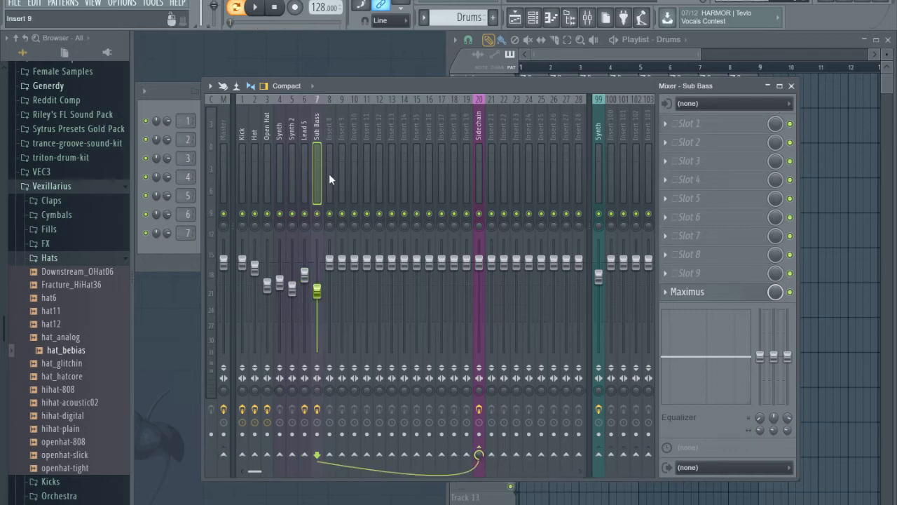
pyautogui.click(304, 134)
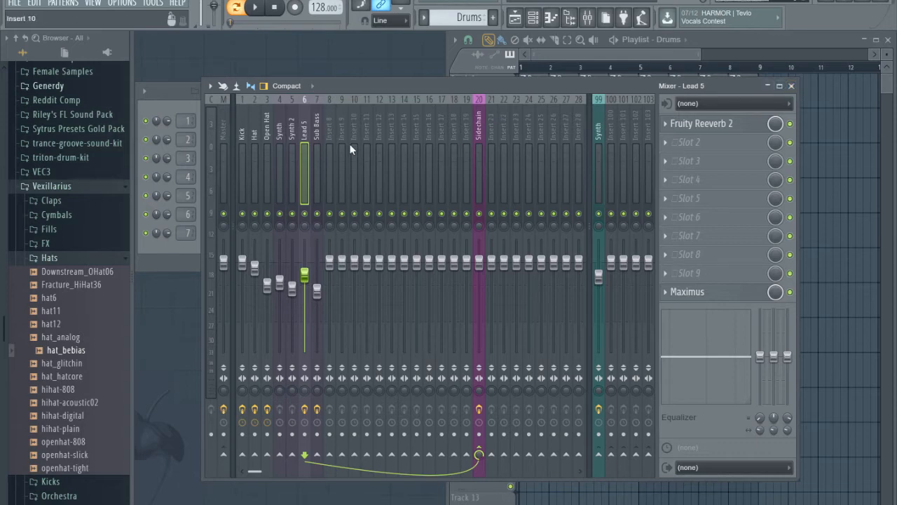
# Close the mixer, move the Fruity Limiter window clear of the playlist clips and start playback
pyautogui.click(791, 86)
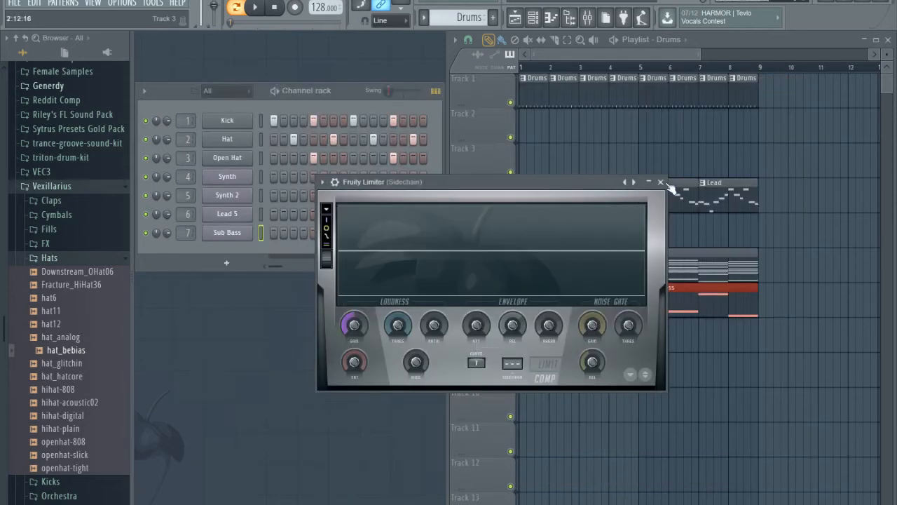
pyautogui.moveTo(502, 182); pyautogui.dragTo(395, 161)
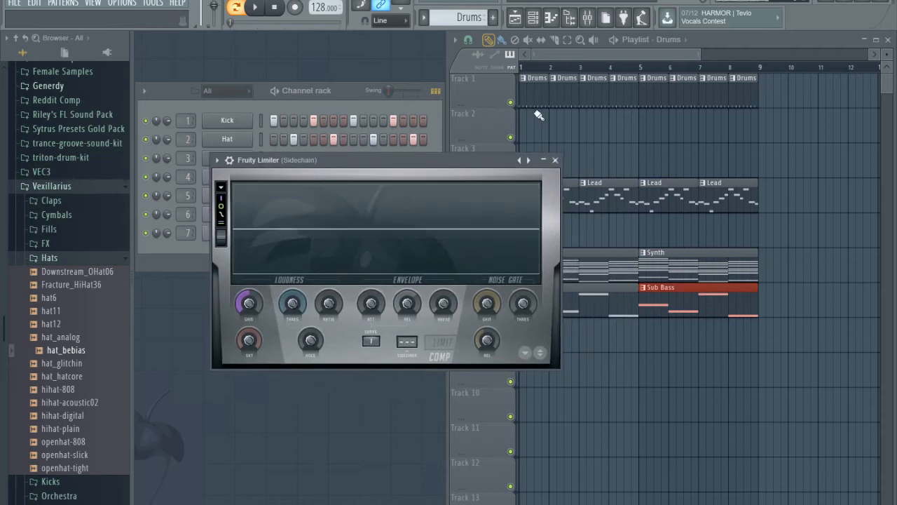
pyautogui.press('space')
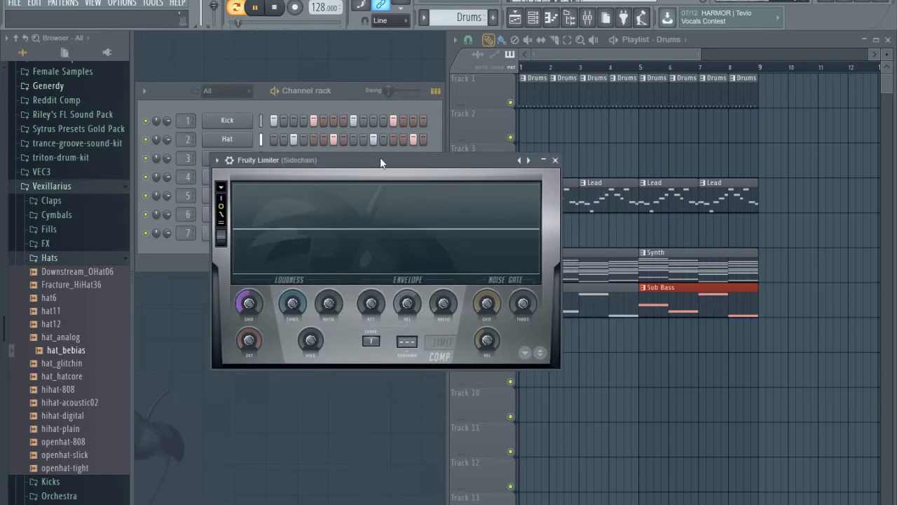
# Stop playback, move the Fruity Limiter window slightly and set its compressor sidechain source to Kick
pyautogui.click(235, 9)
pyautogui.press('space')
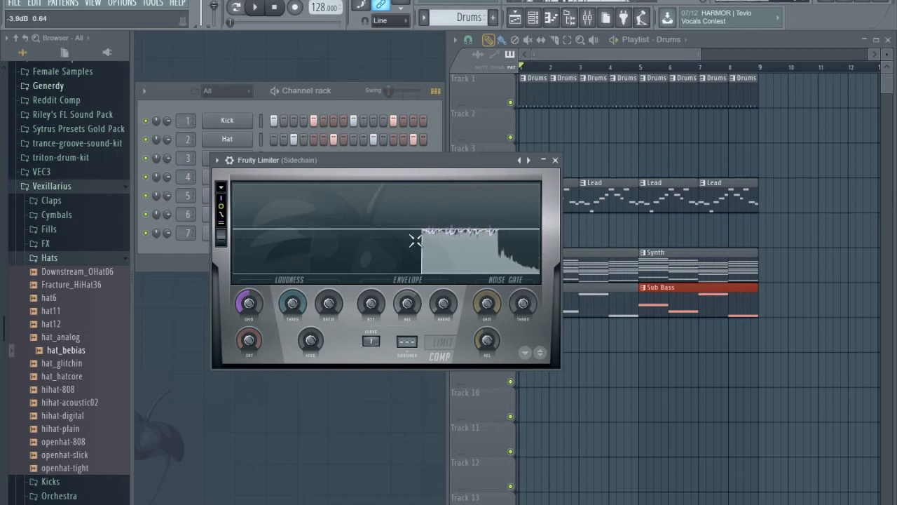
pyautogui.moveTo(336, 165); pyautogui.dragTo(347, 157)
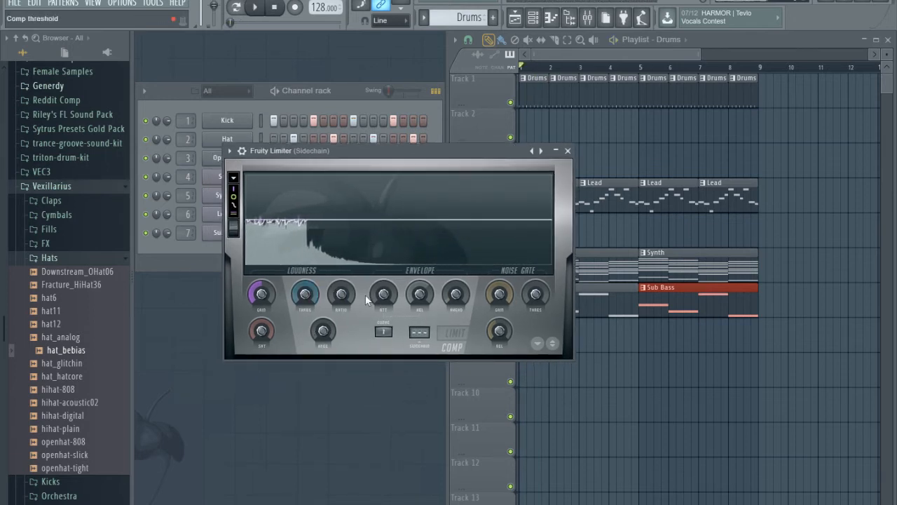
pyautogui.click(423, 334)
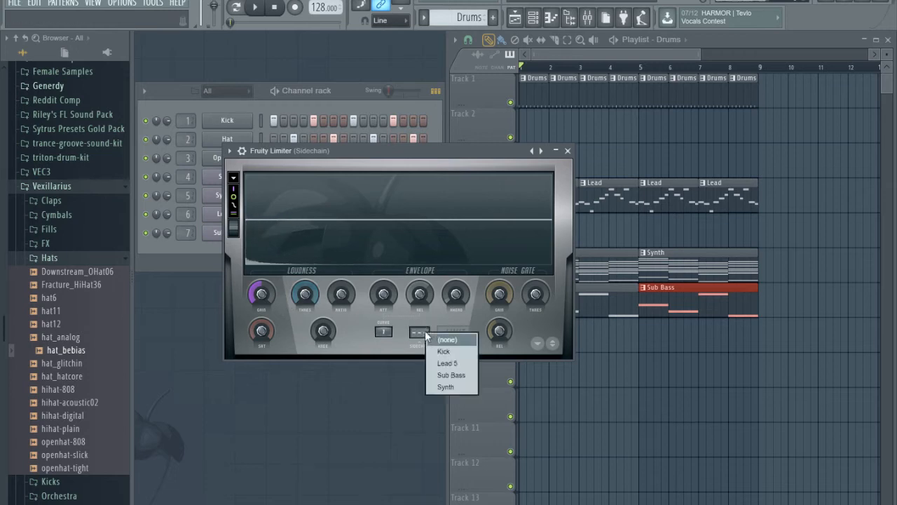
pyautogui.click(453, 352)
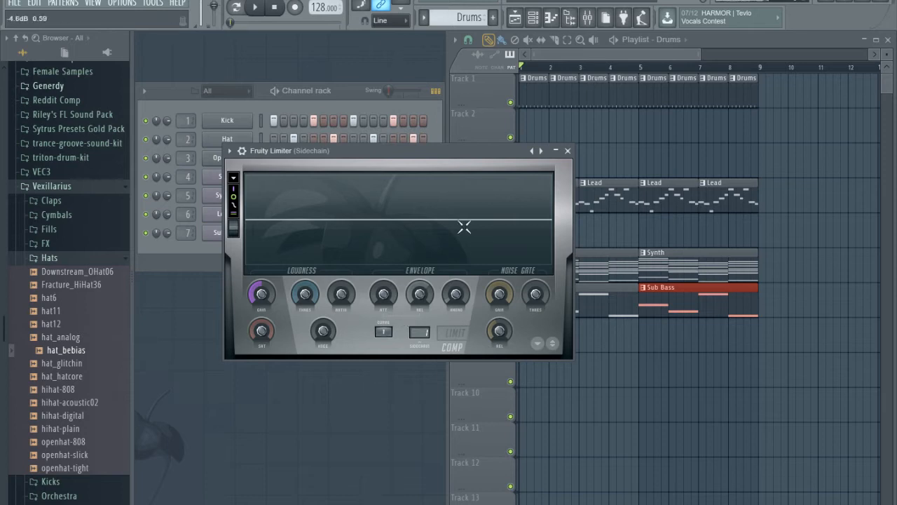
# Preview the song briefly and lower the Fruity Limiter's compressor threshold all the way to the bottom
pyautogui.press('space')
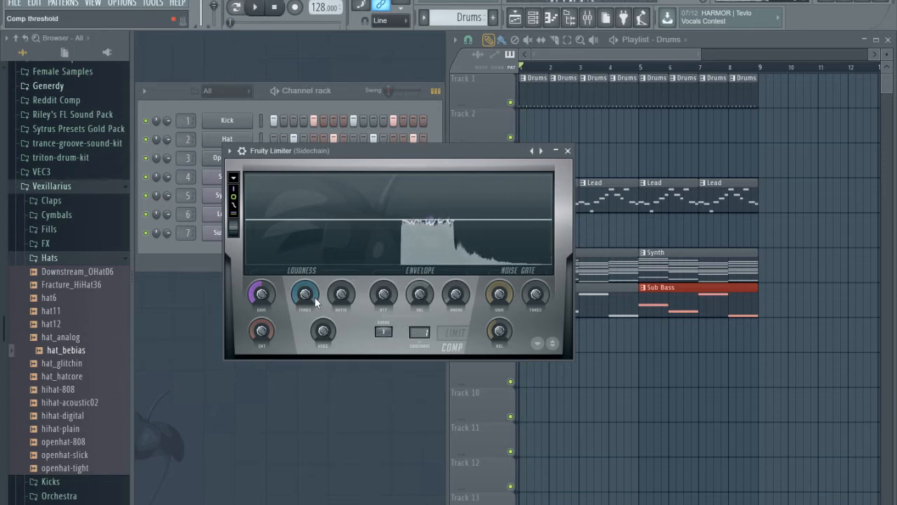
pyautogui.moveTo(305, 289)
pyautogui.mouseDown()
pyautogui.moveTo(306, 336)
pyautogui.moveTo(305, 291)
pyautogui.moveTo(305, 320)
pyautogui.moveTo(305, 305)
pyautogui.mouseUp()
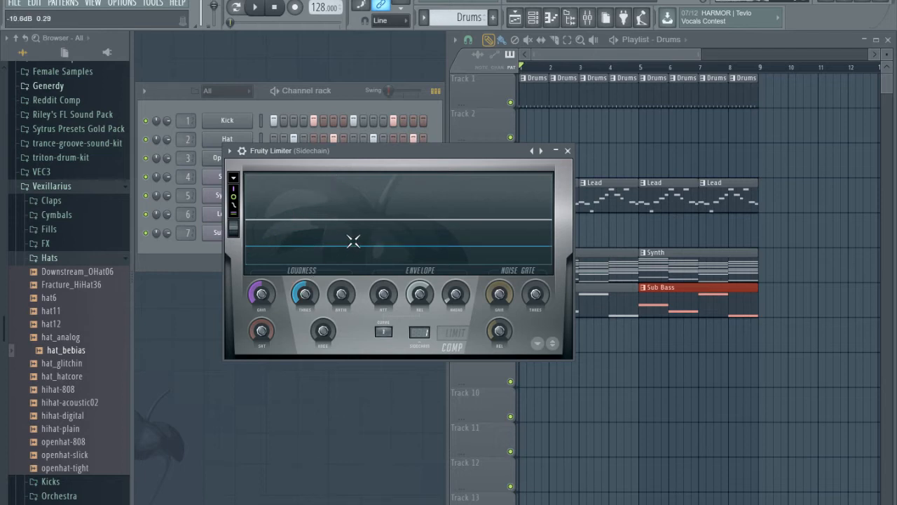
pyautogui.moveTo(307, 291); pyautogui.dragTo(307, 353)
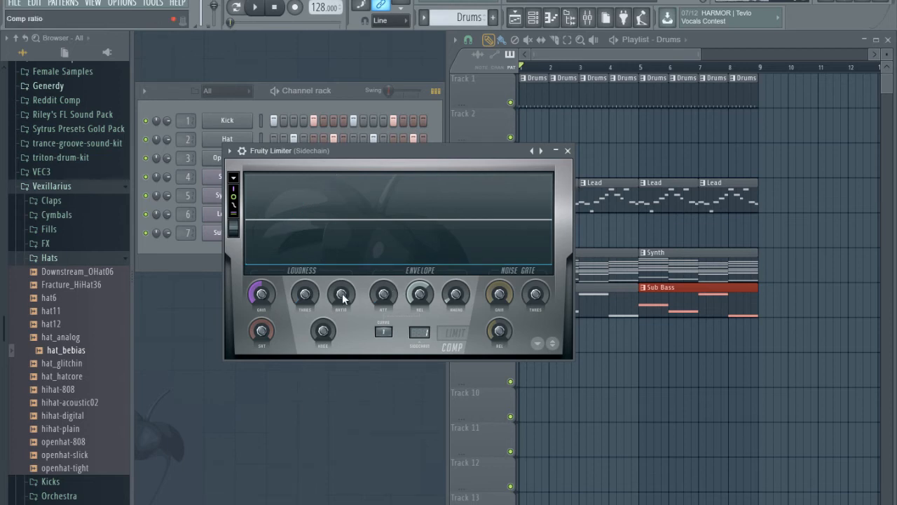
# Adjust the compressor ratio in Fruity Limiter while playing the song to hear the kick duck the sound, and stop playback
pyautogui.moveTo(342, 295)
pyautogui.mouseDown()
pyautogui.moveTo(342, 279)
pyautogui.moveTo(342, 307)
pyautogui.moveTo(340, 279)
pyautogui.mouseUp()
pyautogui.press('space')
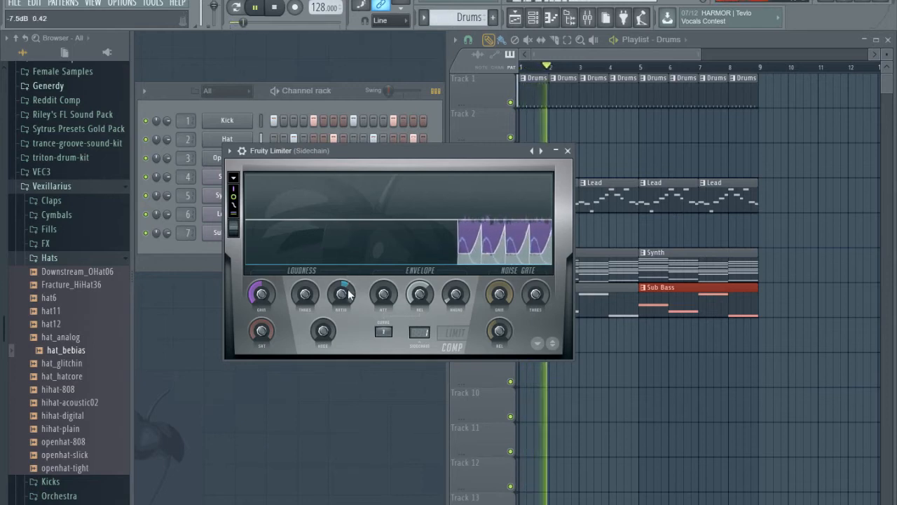
pyautogui.moveTo(348, 290); pyautogui.dragTo(348, 306)
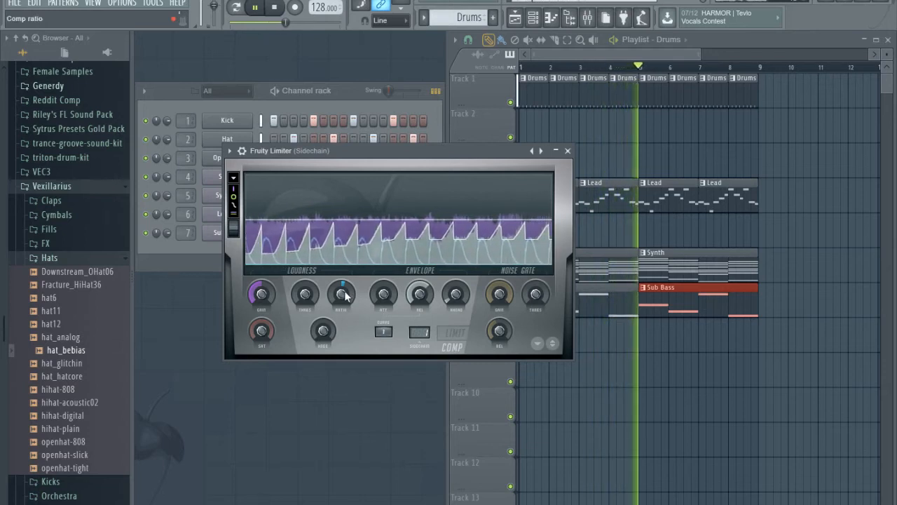
pyautogui.press('space')
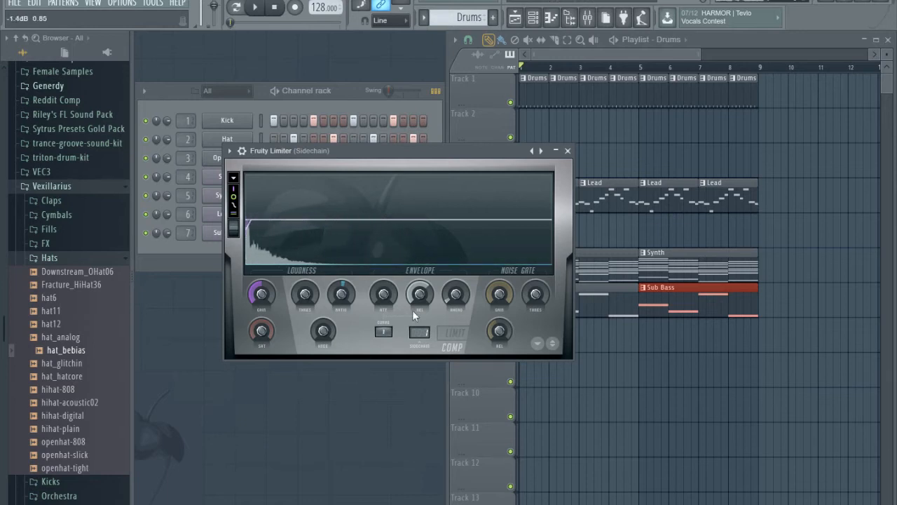
# Play short passages to compare the compressor's ratio and release behaviour, and freeze the limiter's waveform display
pyautogui.press('space')
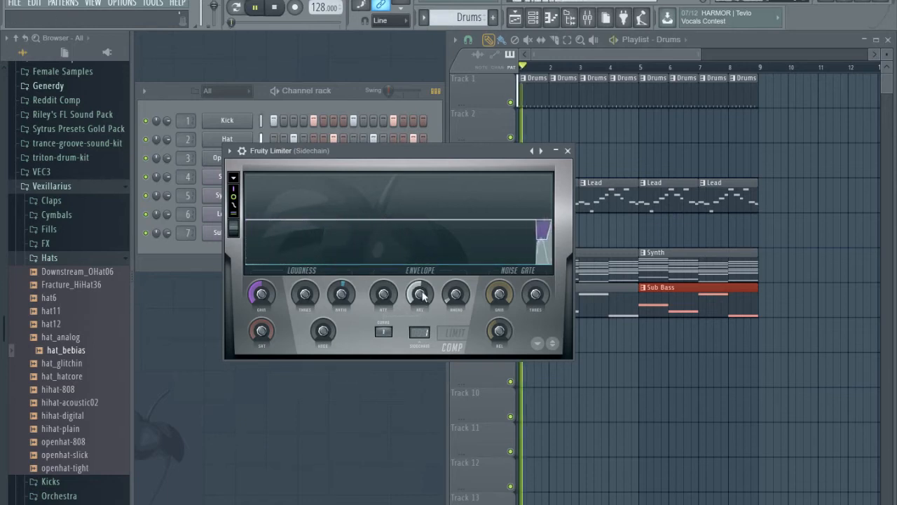
pyautogui.press('space')
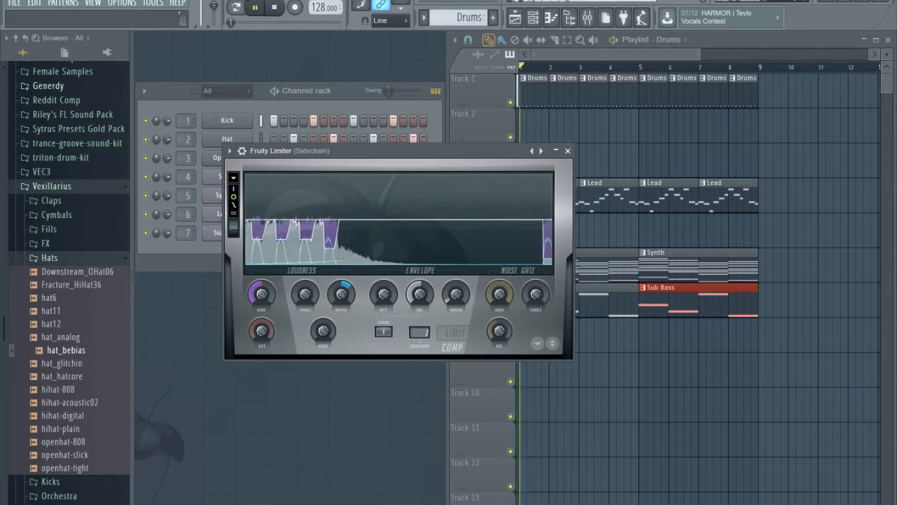
pyautogui.press('space')
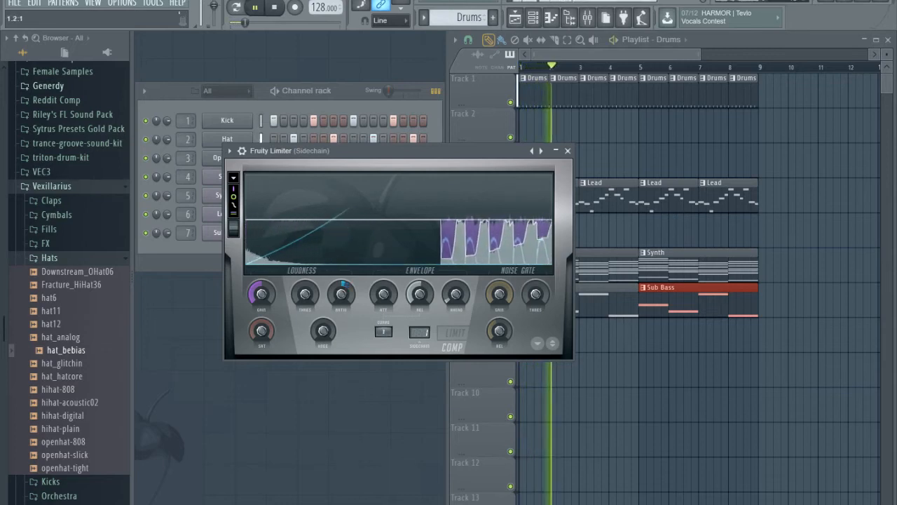
pyautogui.press('space')
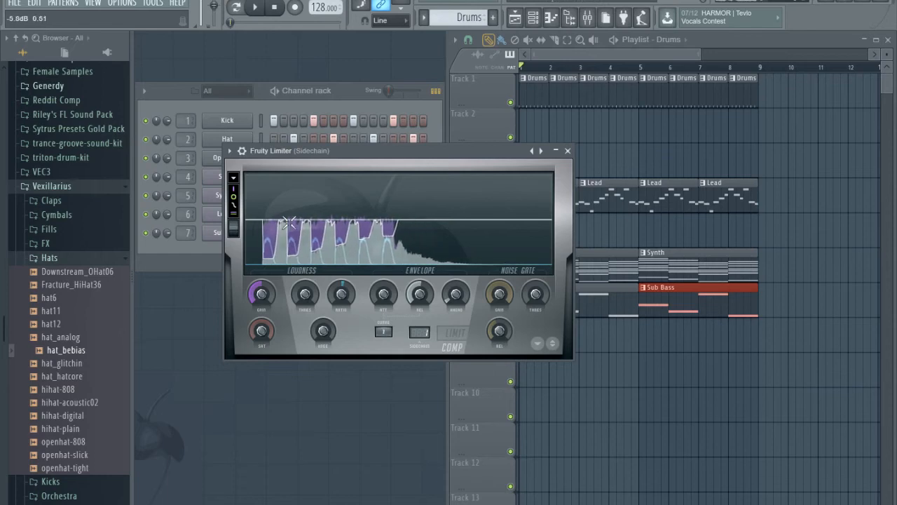
pyautogui.click(374, 235)
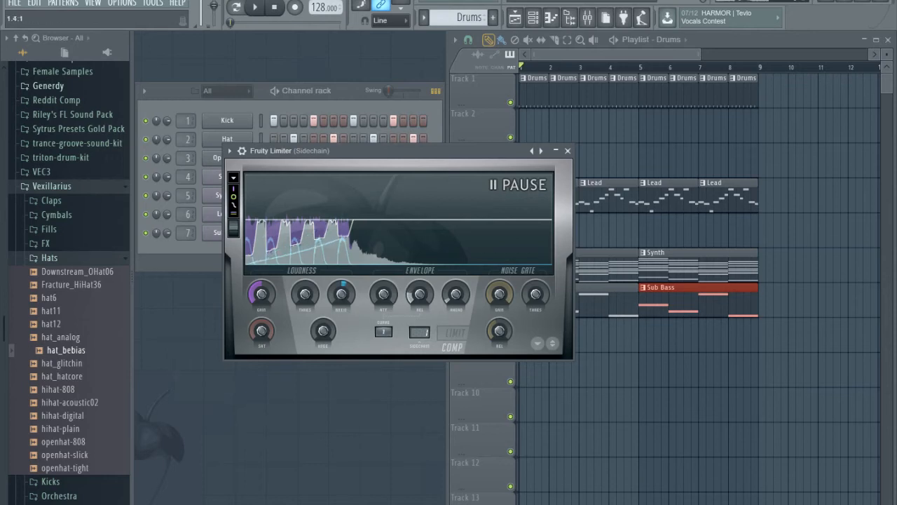
# Set the compressor release to 47.87 ms, resume the waveform display and play the song to check the sidechain pumping
pyautogui.moveTo(411, 289); pyautogui.dragTo(411, 266)
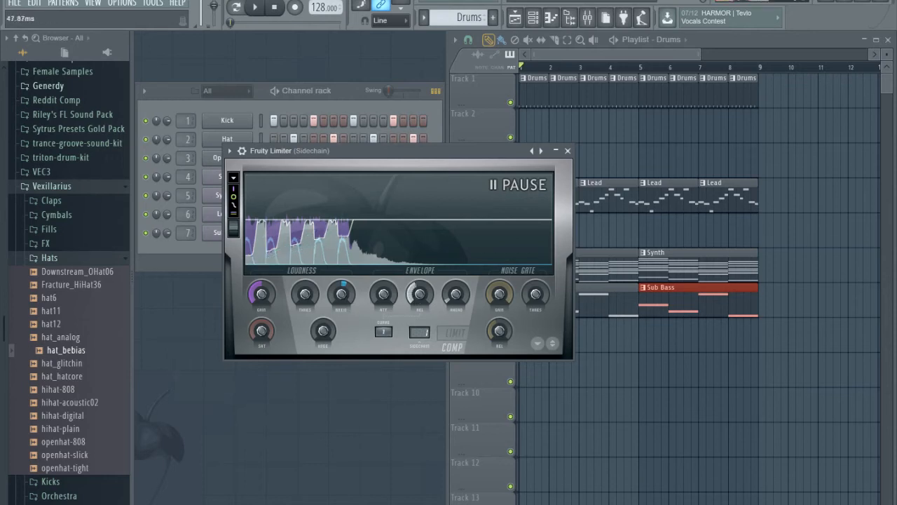
pyautogui.press('space')
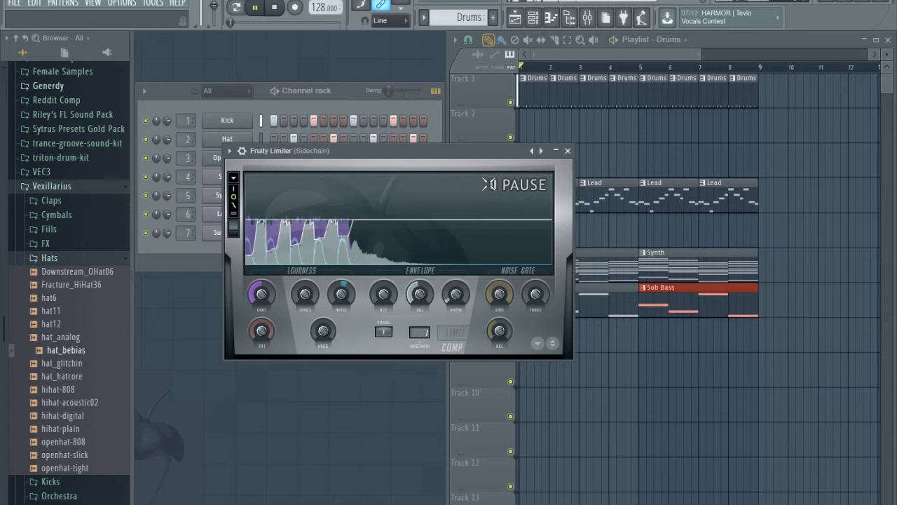
pyautogui.press('space')
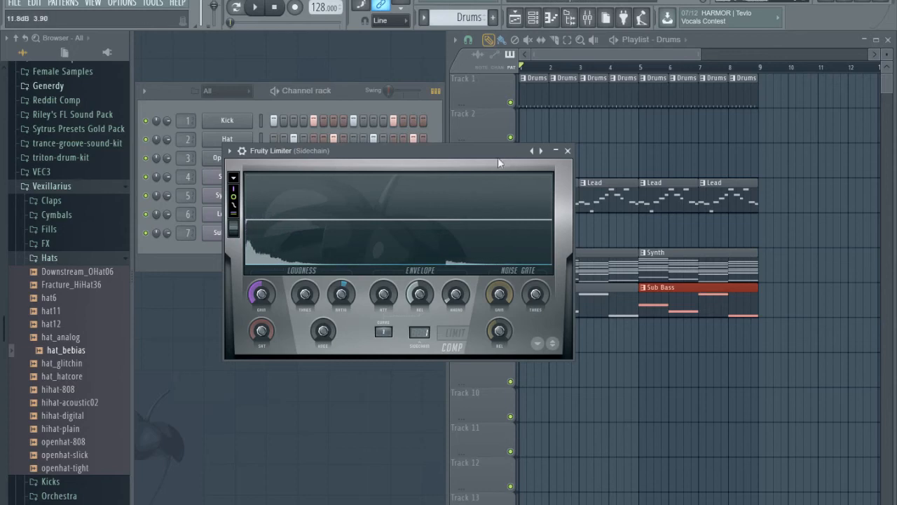
pyautogui.press('space')
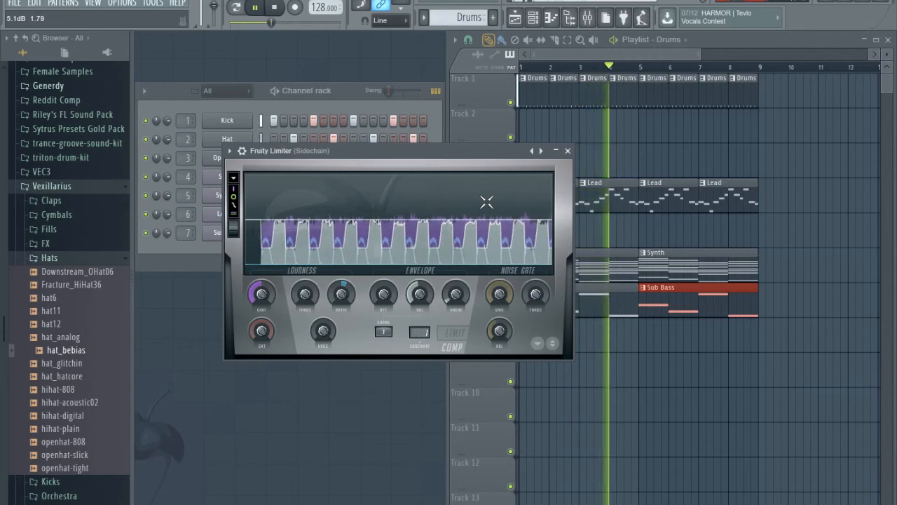
pyautogui.press('space')
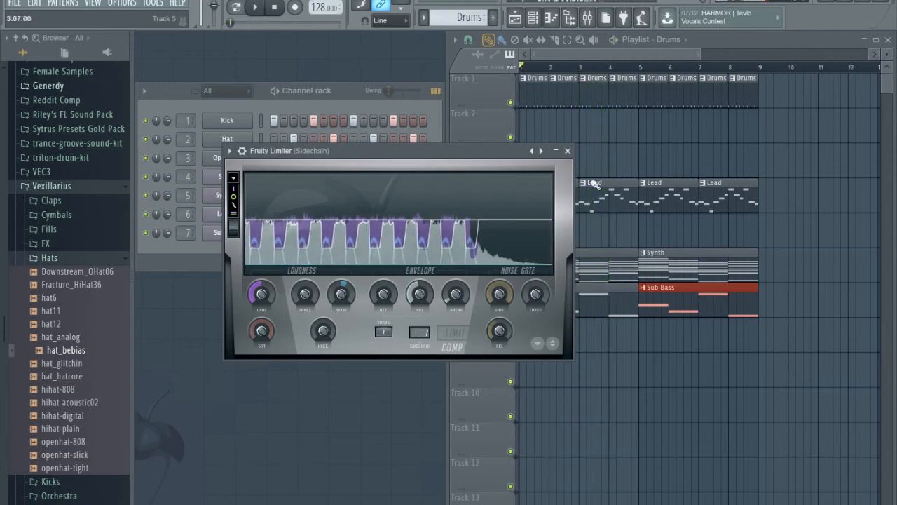
# Close Fruity Limiter and review the Lead 5, Sub Bass, Synth and Sidechain tracks in the mixer, including the limiter on Sidechain
pyautogui.click(569, 151)
pyautogui.press('F9')
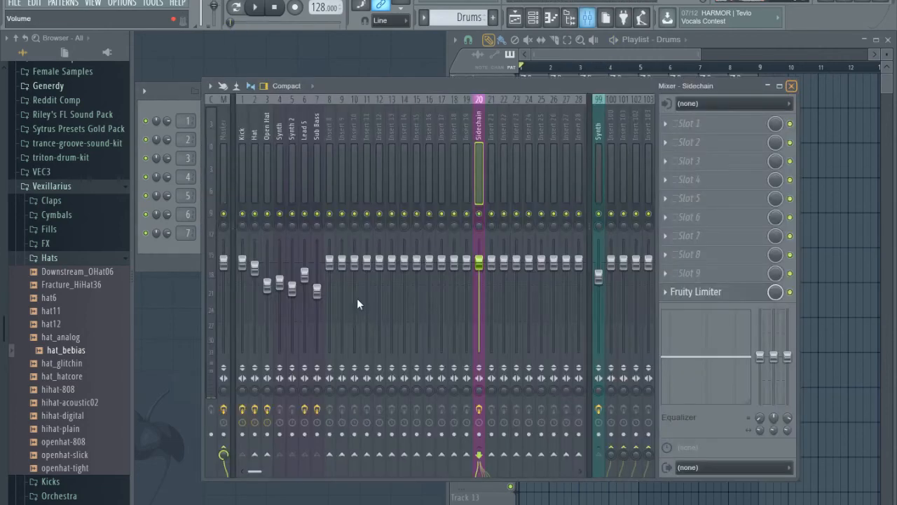
pyautogui.click(307, 121)
pyautogui.click(317, 126)
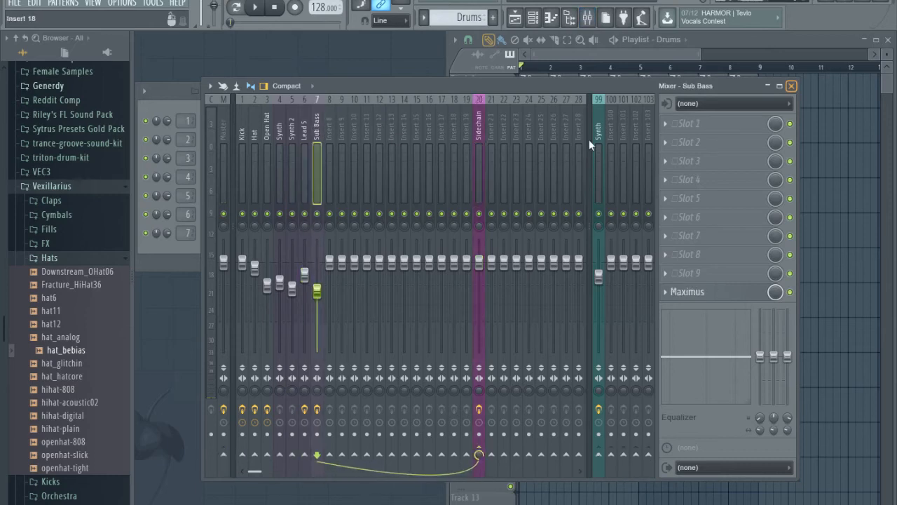
pyautogui.click(598, 129)
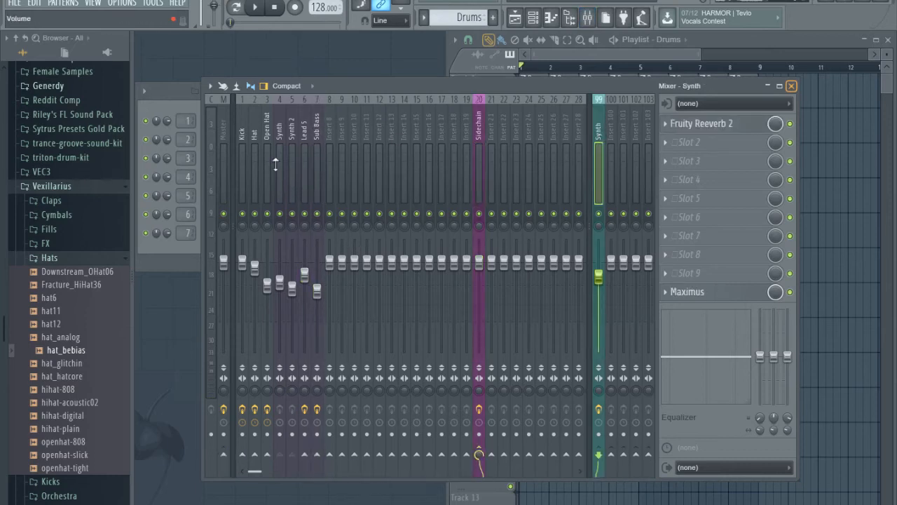
pyautogui.click(479, 160)
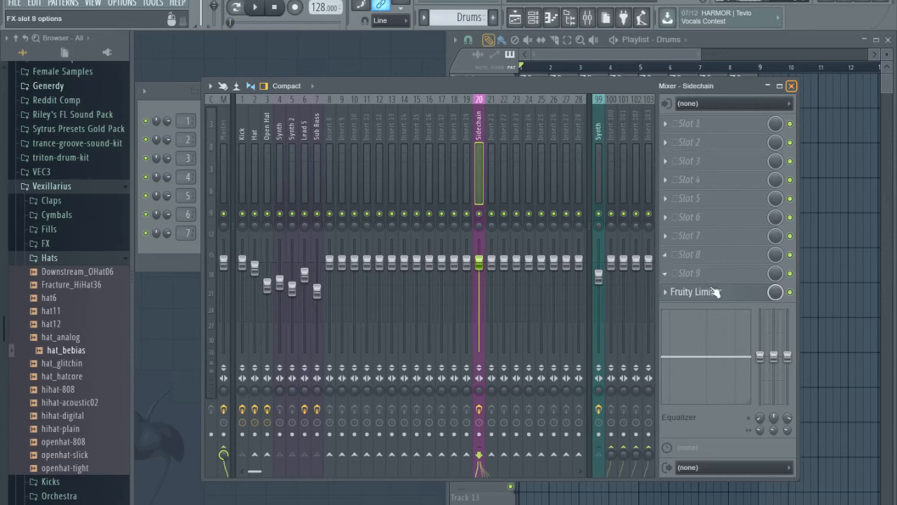
pyautogui.click(715, 291)
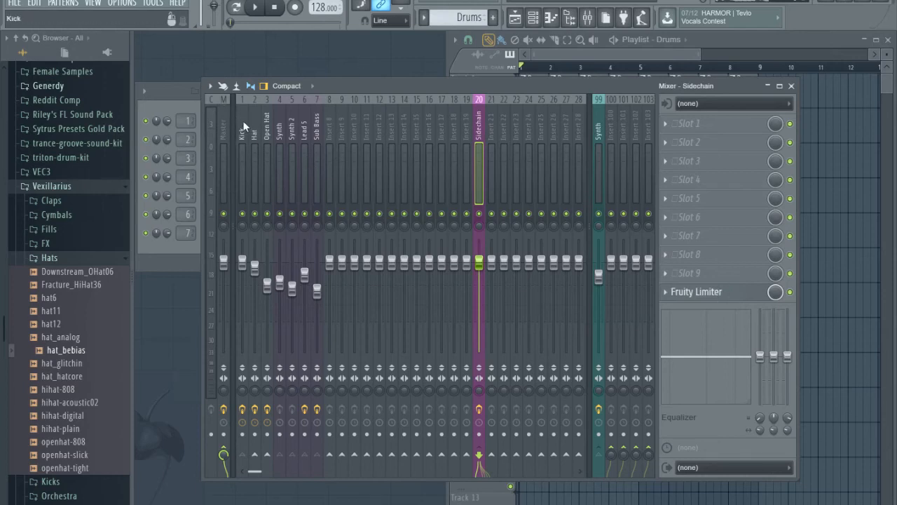
pyautogui.click(14, 3)
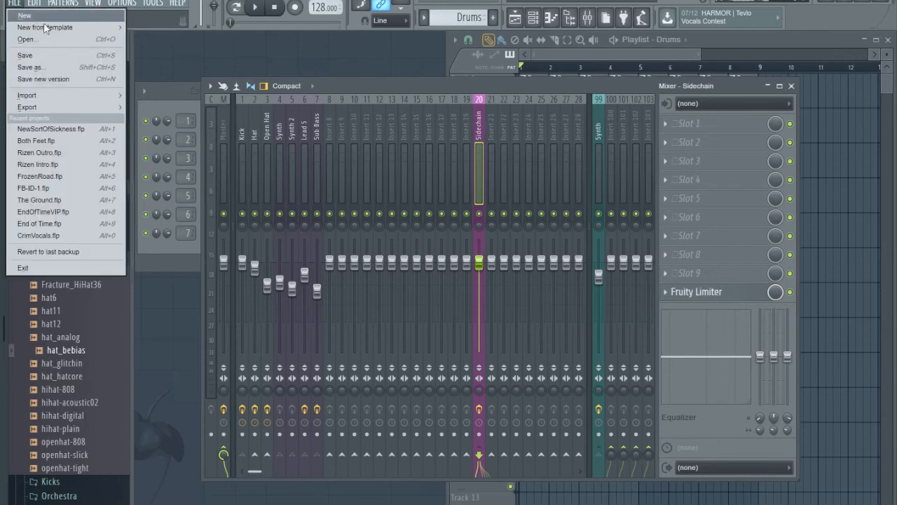
pyautogui.moveTo(44, 28)
pyautogui.moveTo(151, 28)
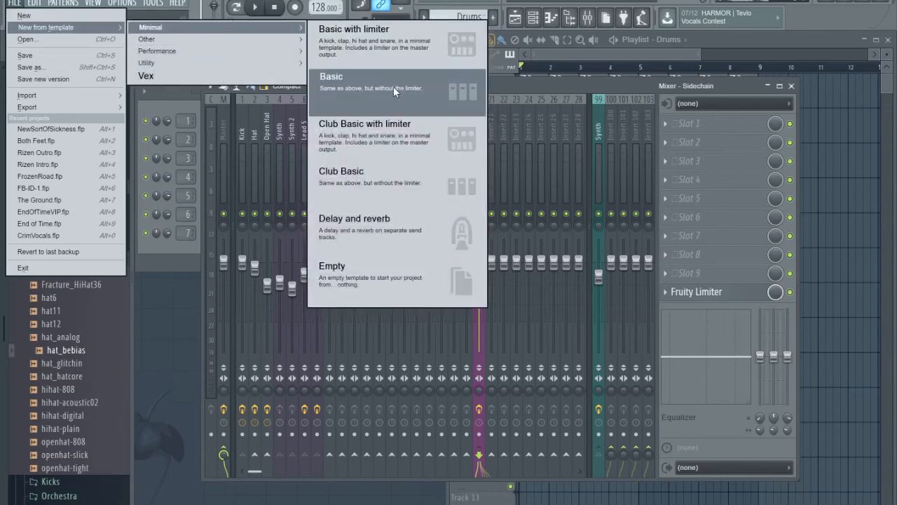
pyautogui.click(154, 377)
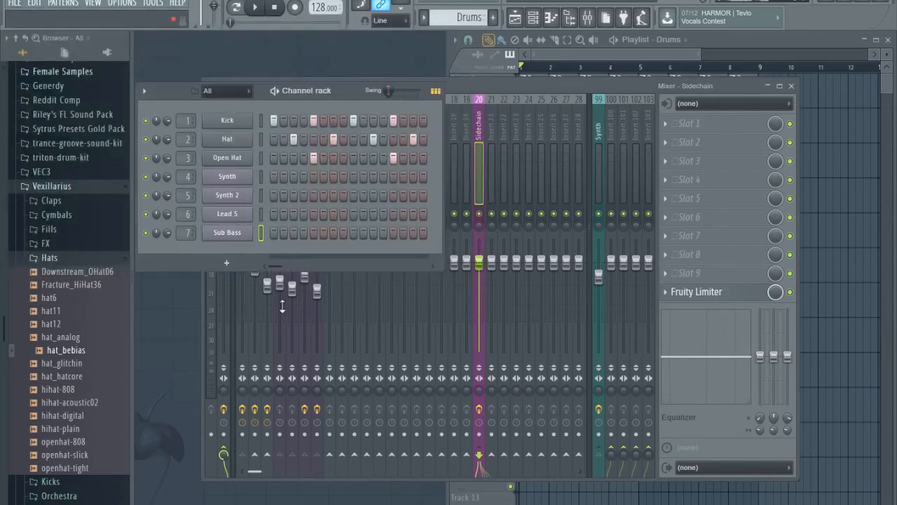
pyautogui.click(545, 95)
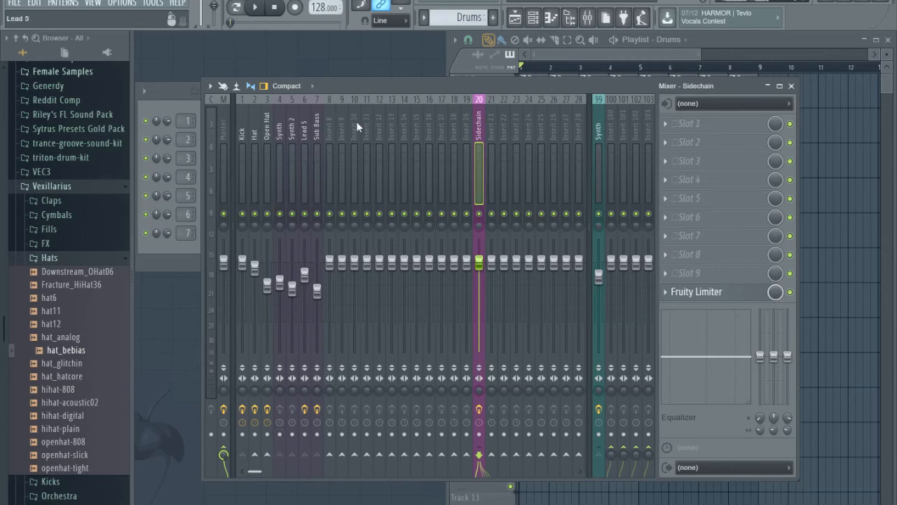
pyautogui.click(664, 56)
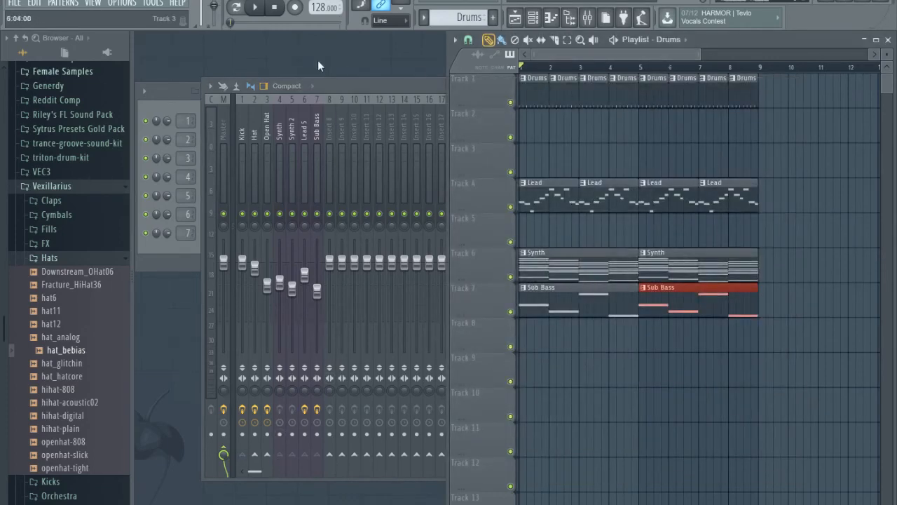
# Create a new project from the Vex template without saving the changes to untitled.flp
pyautogui.click(186, 120)
pyautogui.click(14, 3)
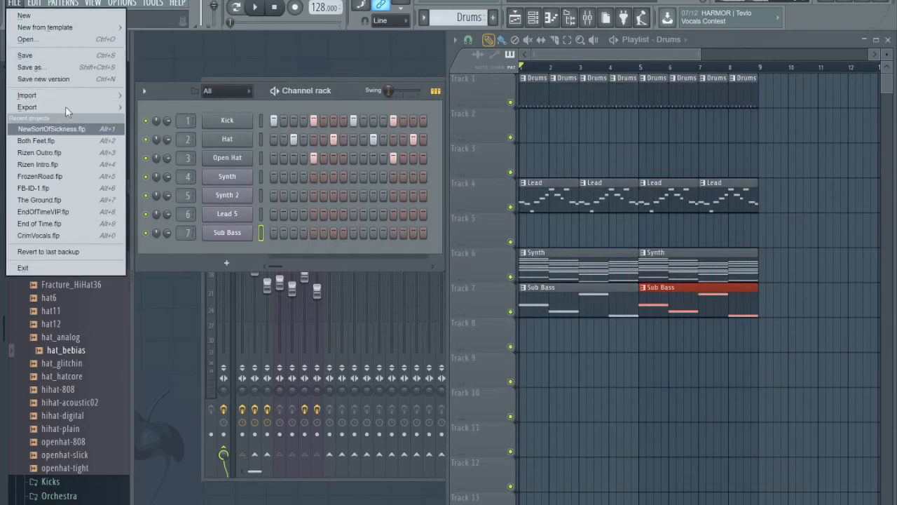
pyautogui.moveTo(84, 28)
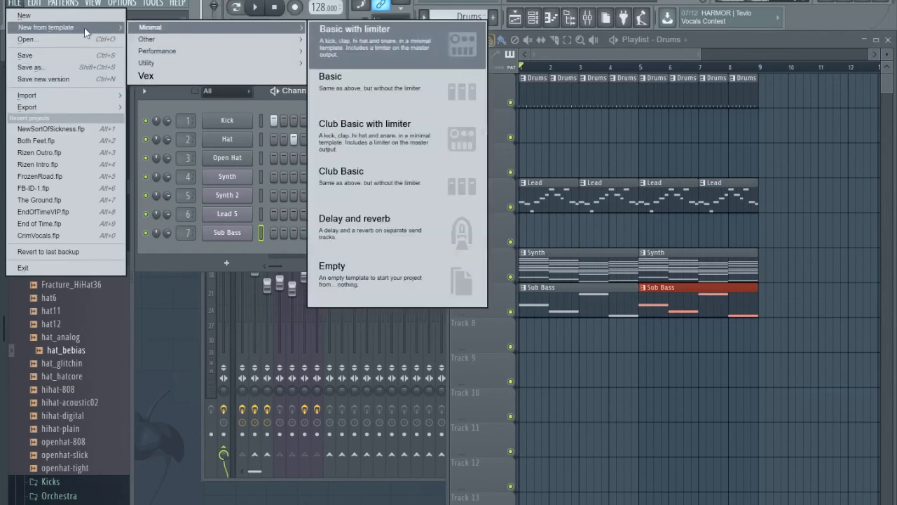
pyautogui.click(163, 79)
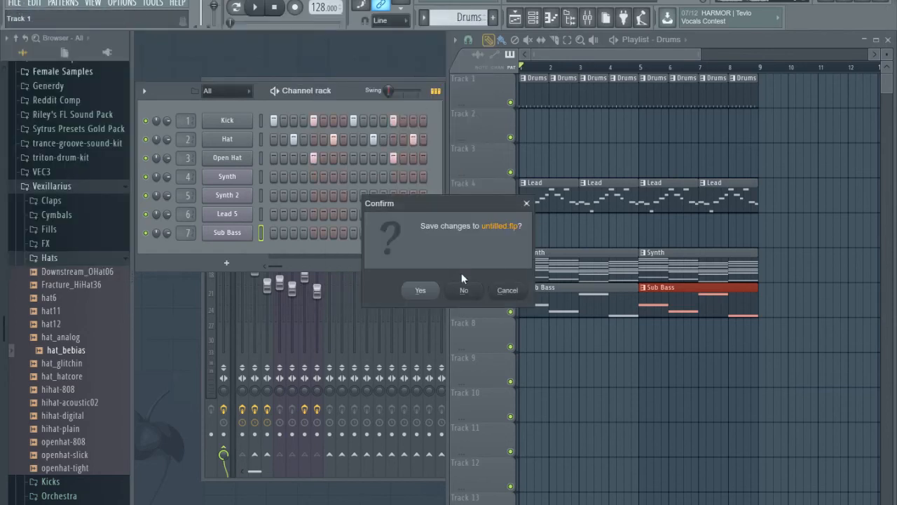
pyautogui.click(466, 290)
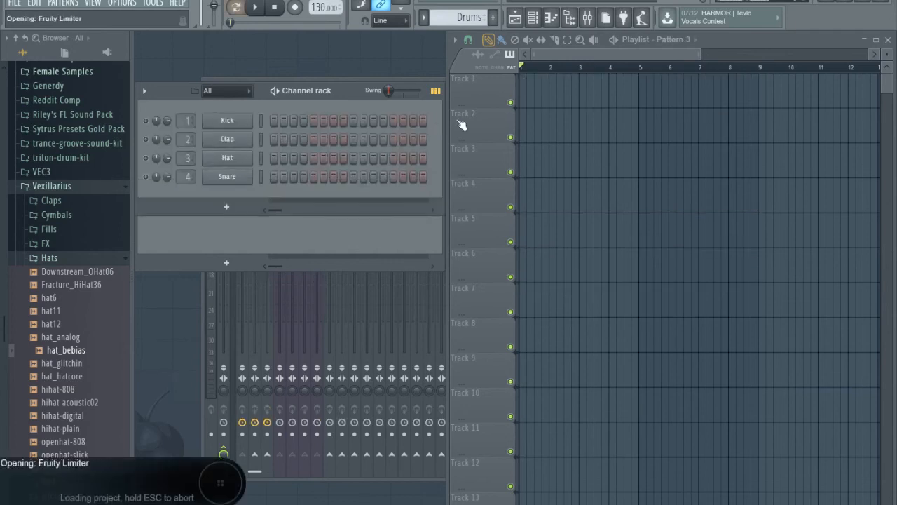
# Start another new project from the Vex template
pyautogui.click(13, 3)
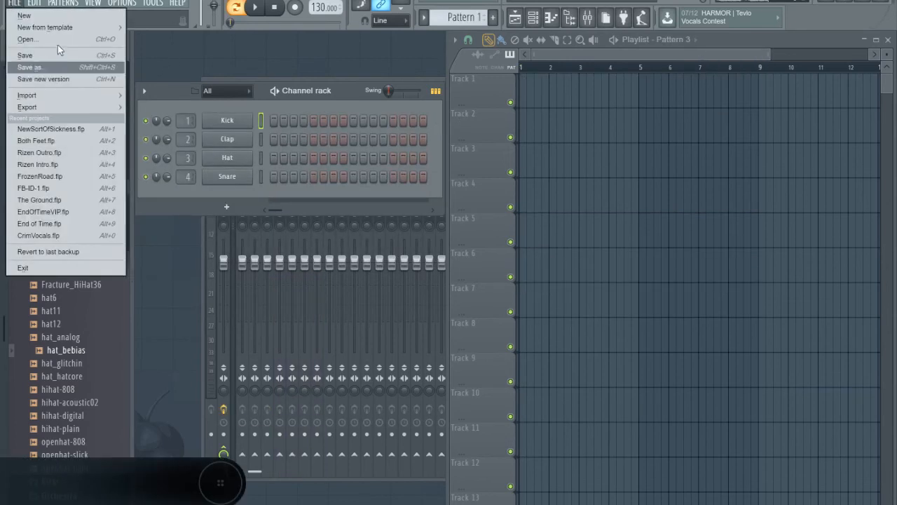
pyautogui.moveTo(70, 28)
pyautogui.moveTo(179, 69)
pyautogui.click(403, 124)
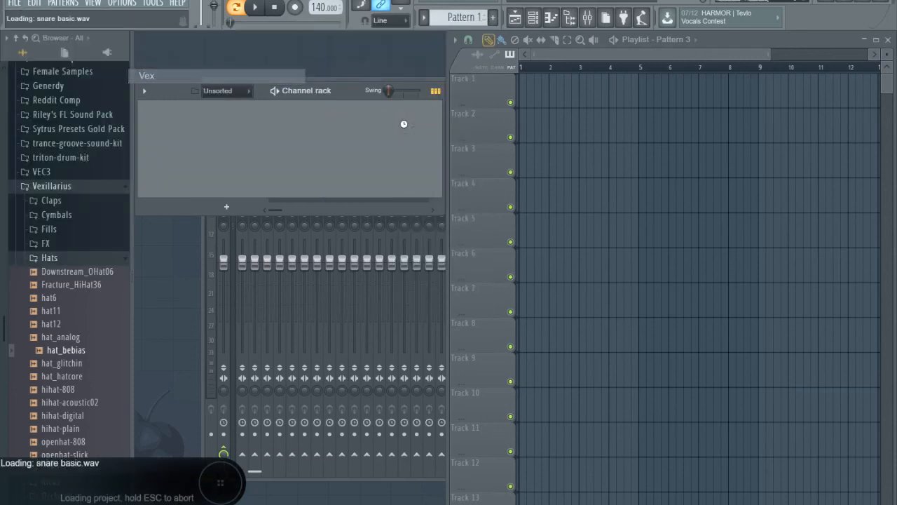
# Open the mixer and review the two Sidechain tracks and the Kick track's routing to the green Sidechain track
pyautogui.click(206, 285)
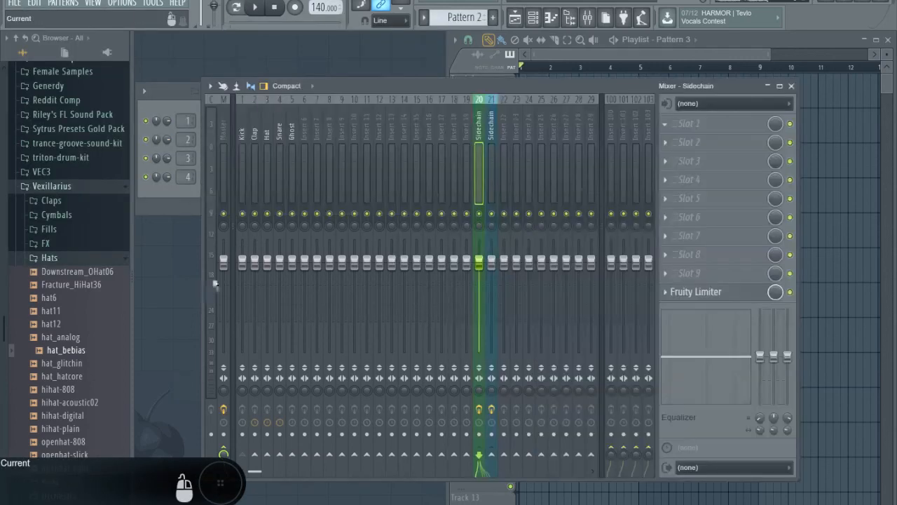
pyautogui.click(492, 124)
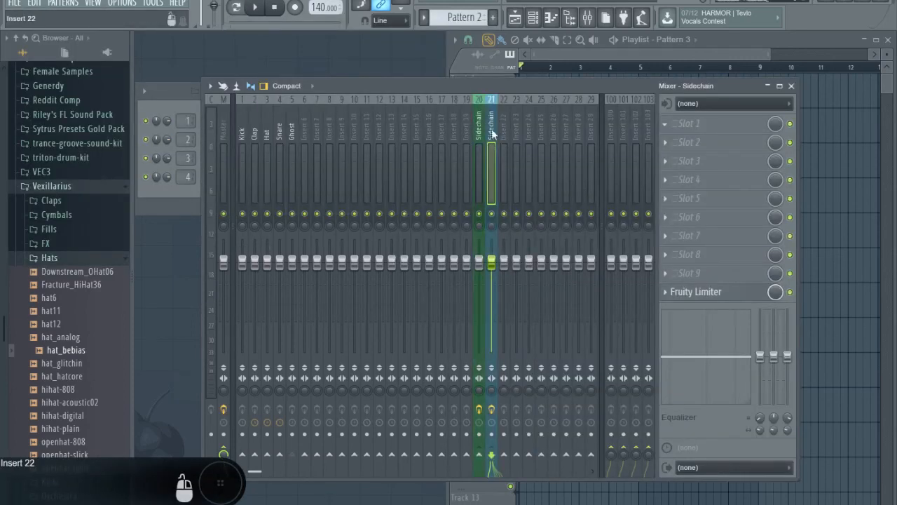
pyautogui.click(480, 121)
pyautogui.click(244, 136)
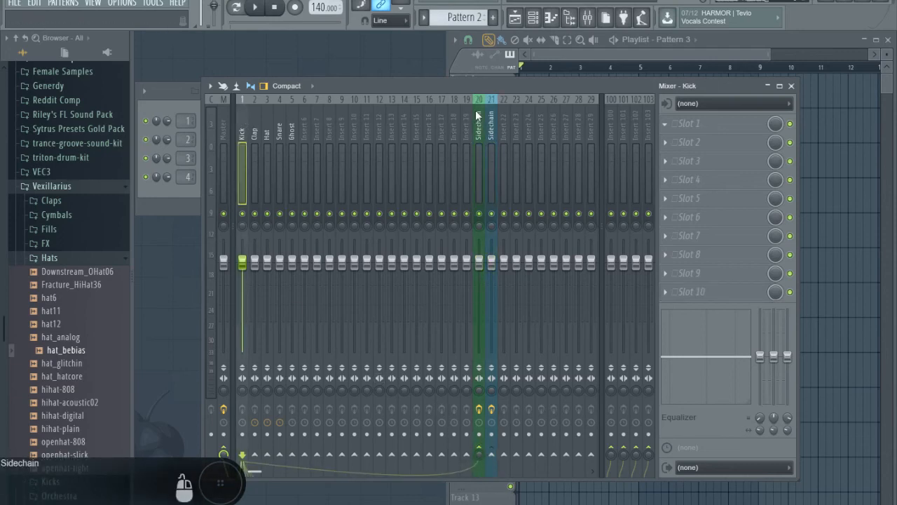
pyautogui.click(479, 126)
# Adjust the release and set the ratio to 3.8:1 in Fruity Limiter on Sidechain track 20, closing the plugin and mixer
pyautogui.click(694, 292)
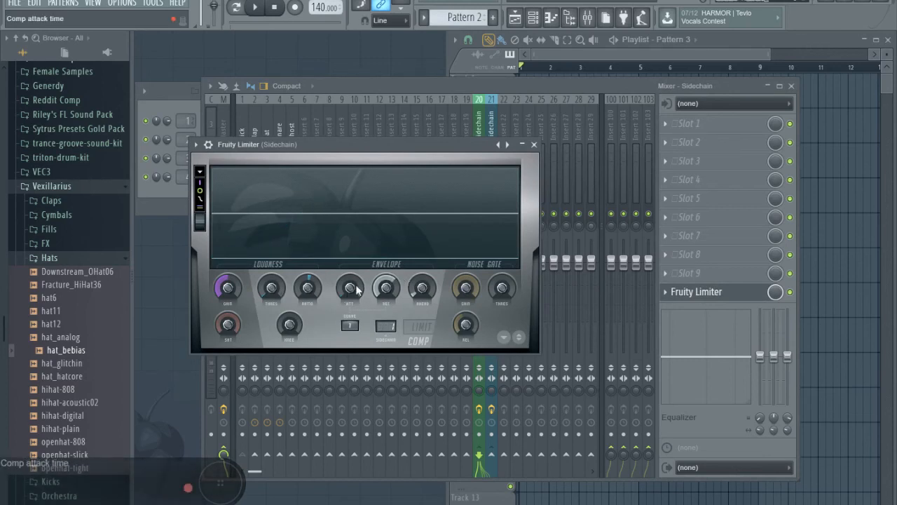
pyautogui.moveTo(390, 286); pyautogui.dragTo(389, 279)
pyautogui.moveTo(308, 288); pyautogui.dragTo(309, 270)
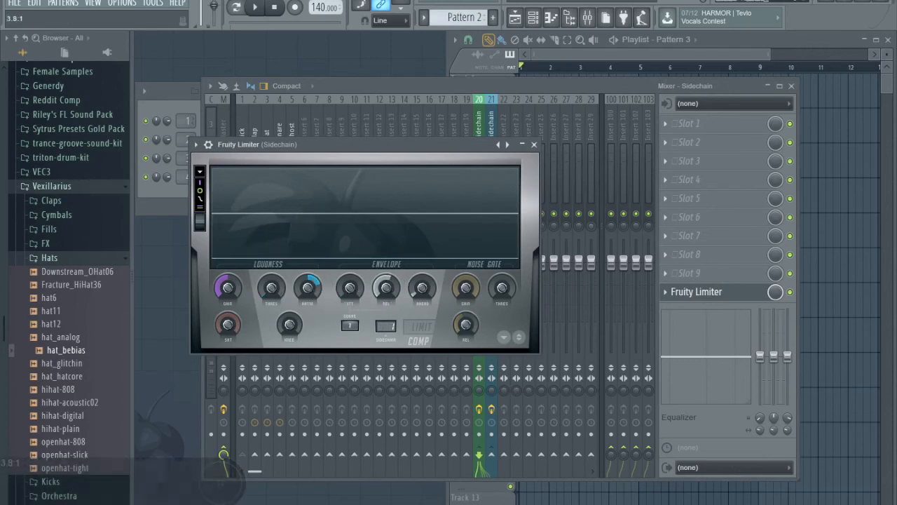
pyautogui.click(535, 144)
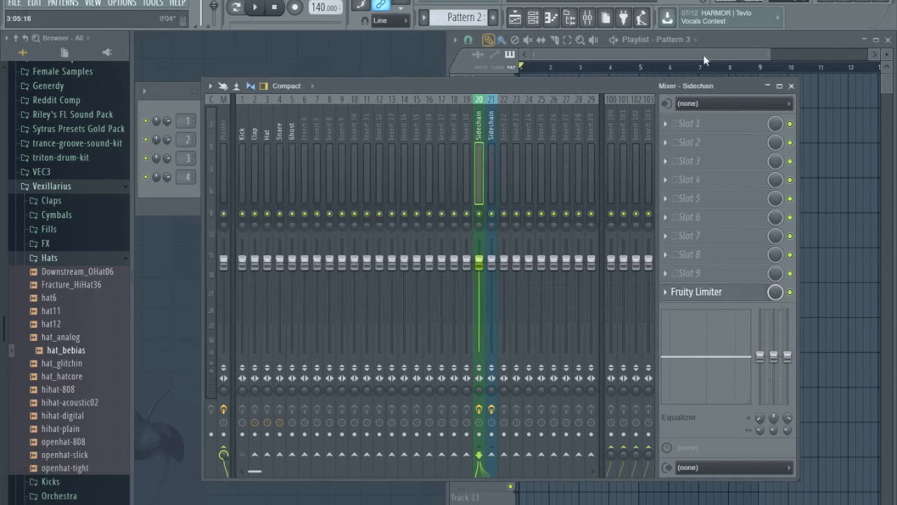
pyautogui.click(791, 86)
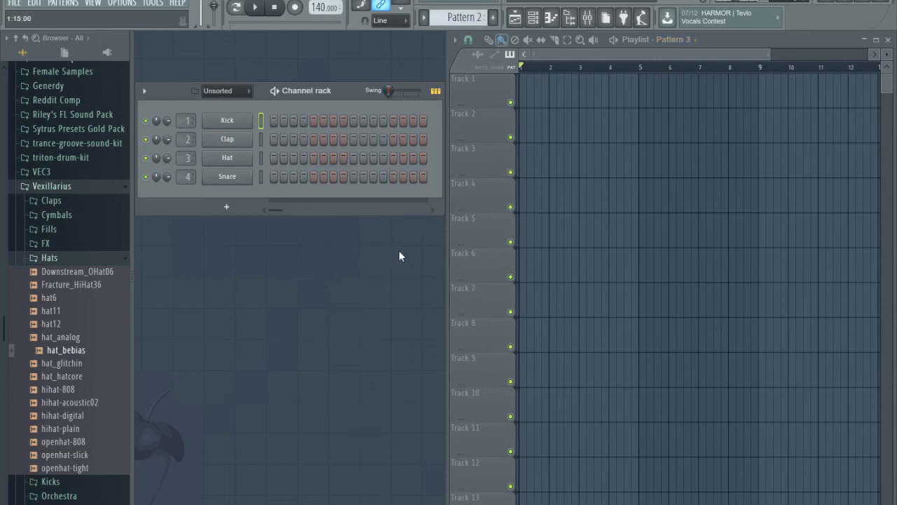
# Reopen the mixer, inspect the Master, green Sidechain and Kick tracks and their routing, and close it again
pyautogui.press('F9')
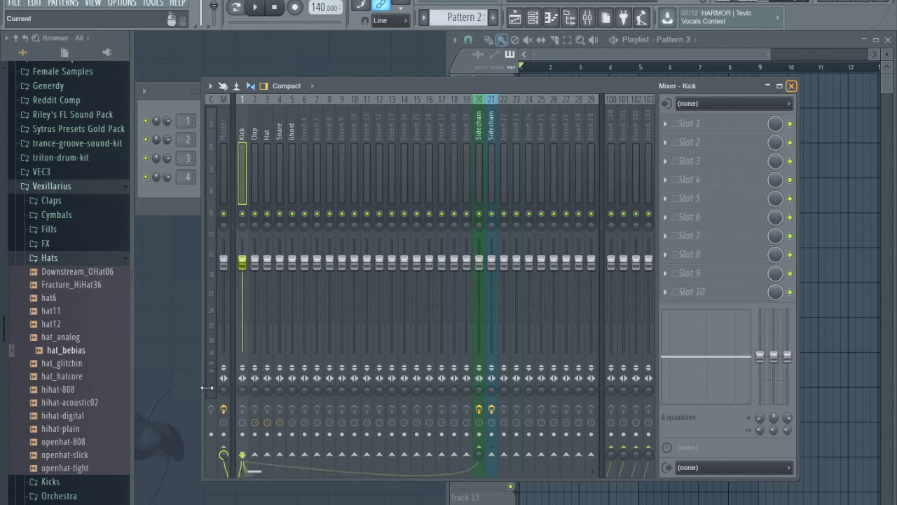
pyautogui.click(224, 447)
pyautogui.click(223, 456)
pyautogui.click(225, 448)
pyautogui.click(478, 168)
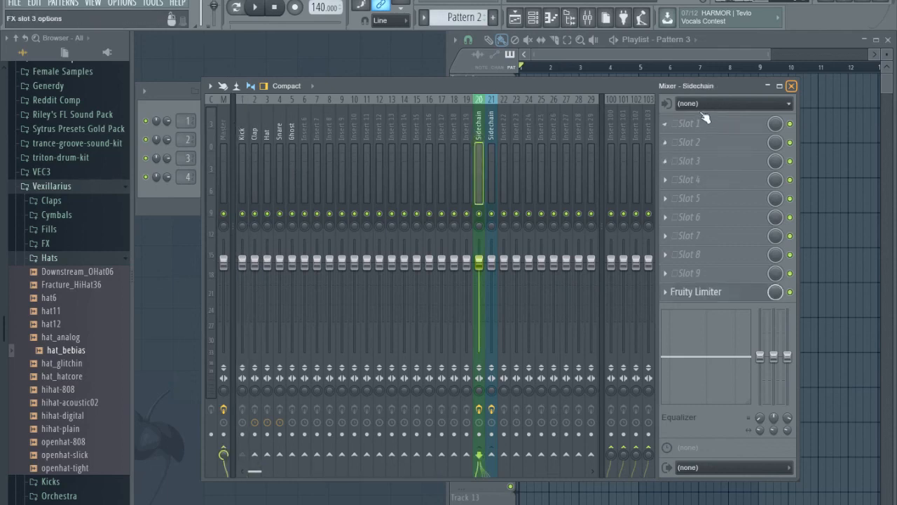
pyautogui.click(244, 125)
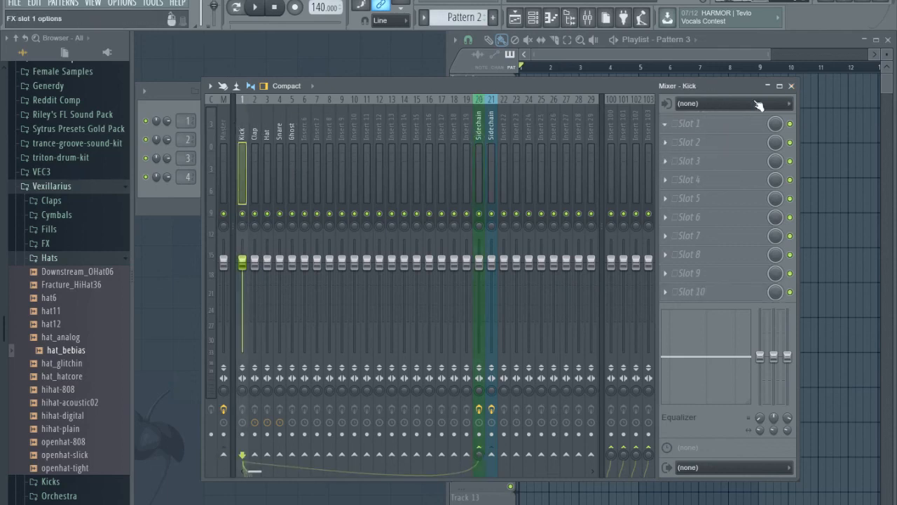
pyautogui.click(792, 85)
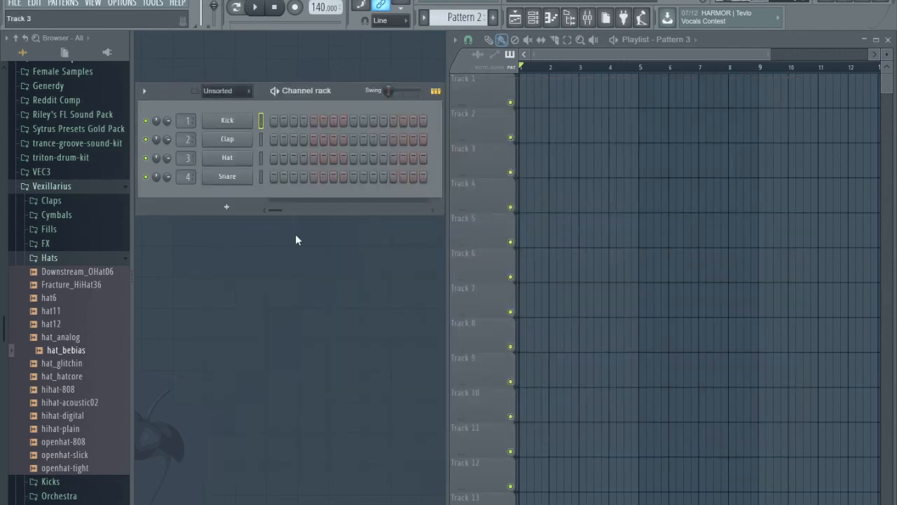